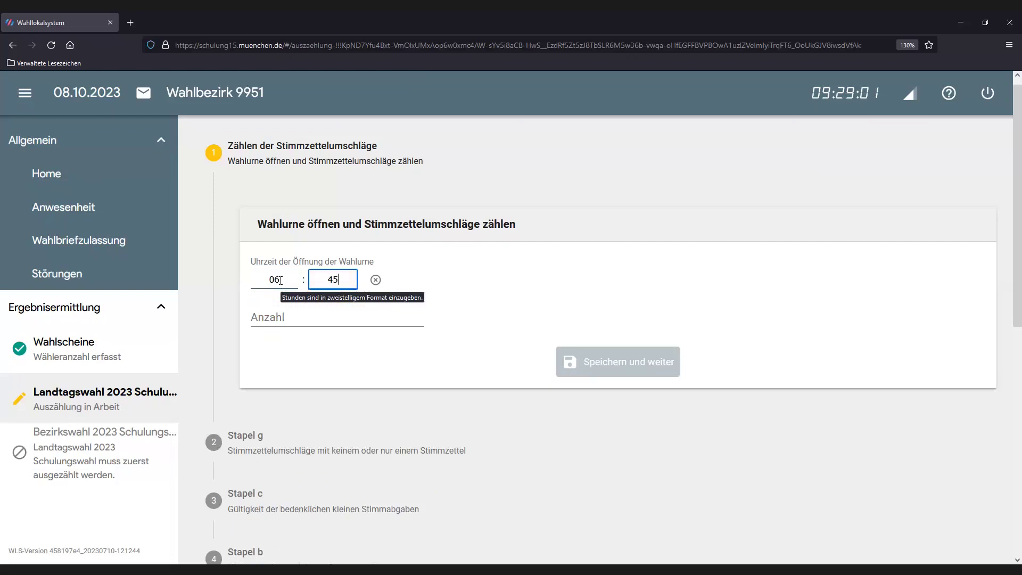
Step: Enter 31 as the number of ballot envelopes for the ballot box opening and save the entry
click(282, 319)
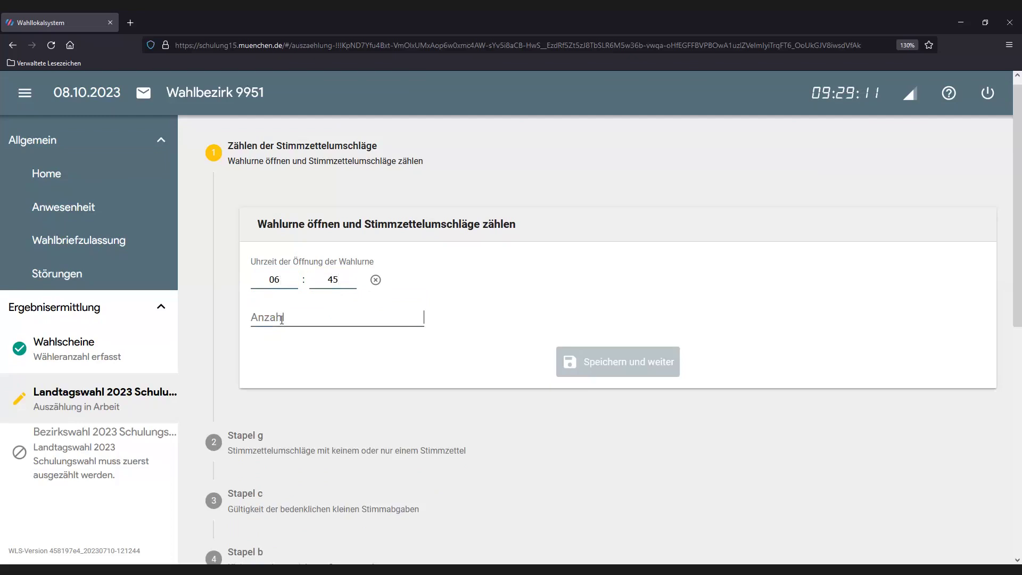
text(31)
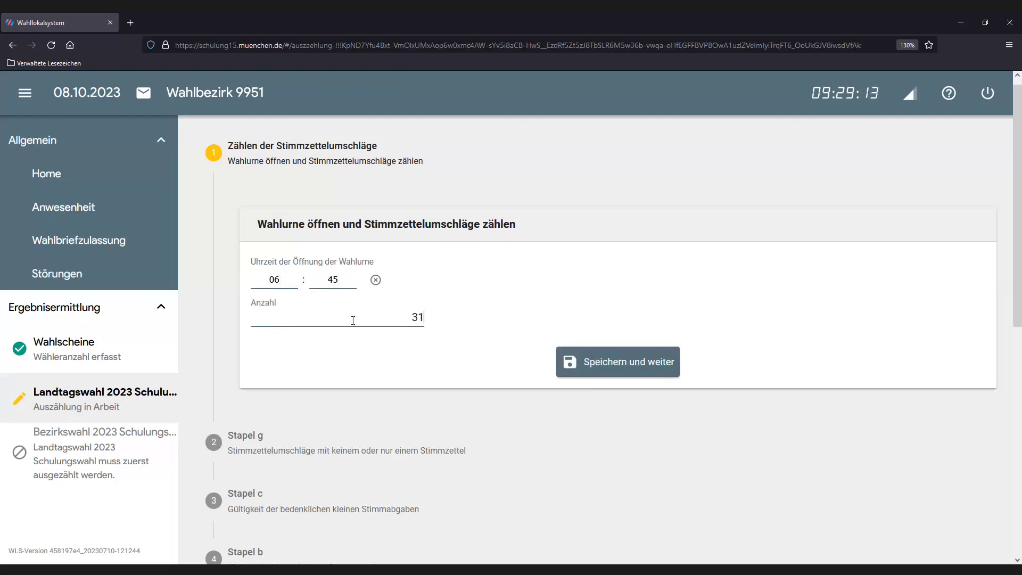
click(614, 366)
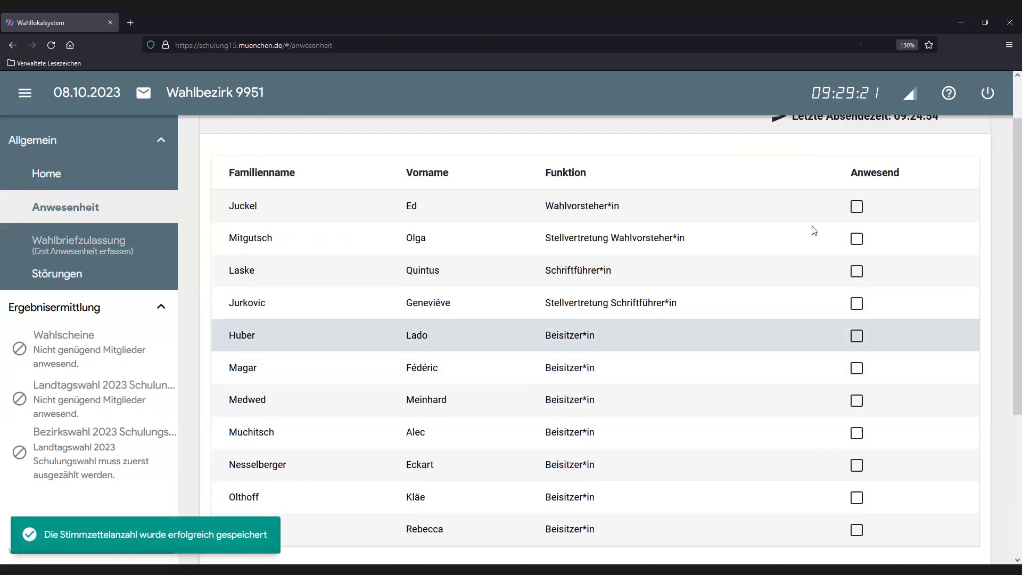
Step: Mark all eleven listed election board members as present and save the attendance
click(856, 208)
click(856, 238)
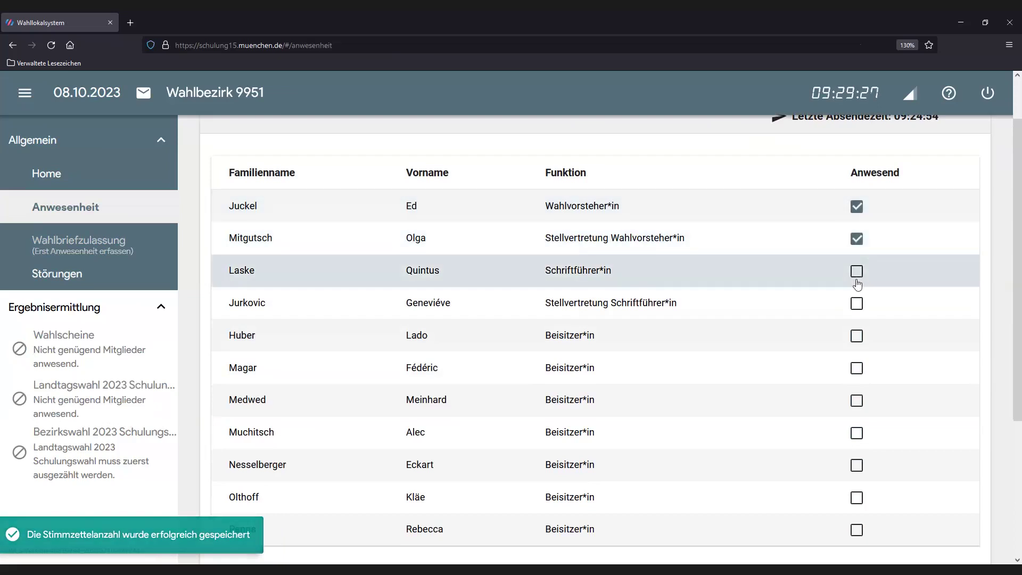
click(856, 272)
click(856, 304)
click(857, 337)
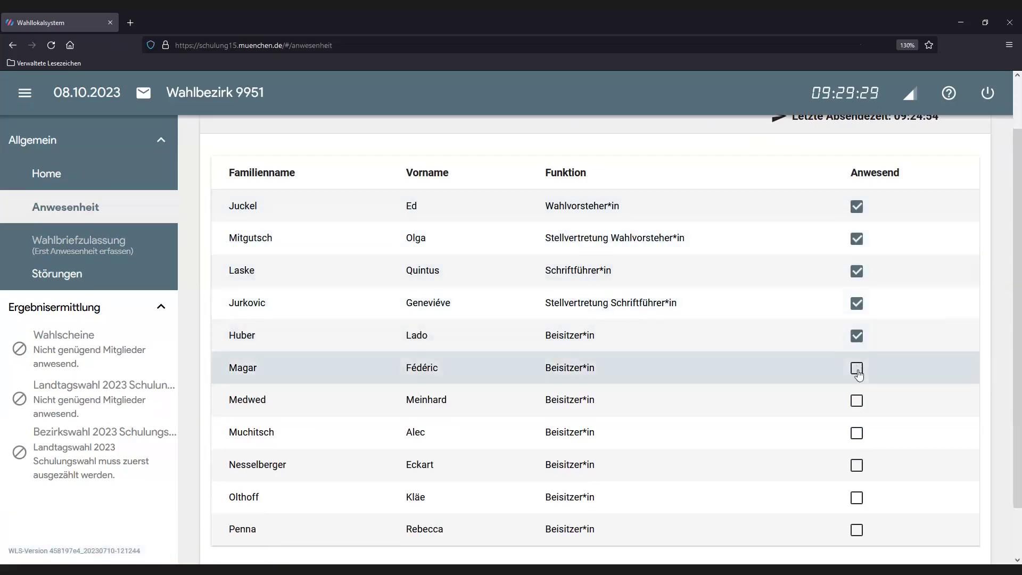
click(856, 369)
click(857, 402)
click(856, 432)
click(856, 465)
click(856, 497)
click(856, 529)
scroll(638, 495, down, 1)
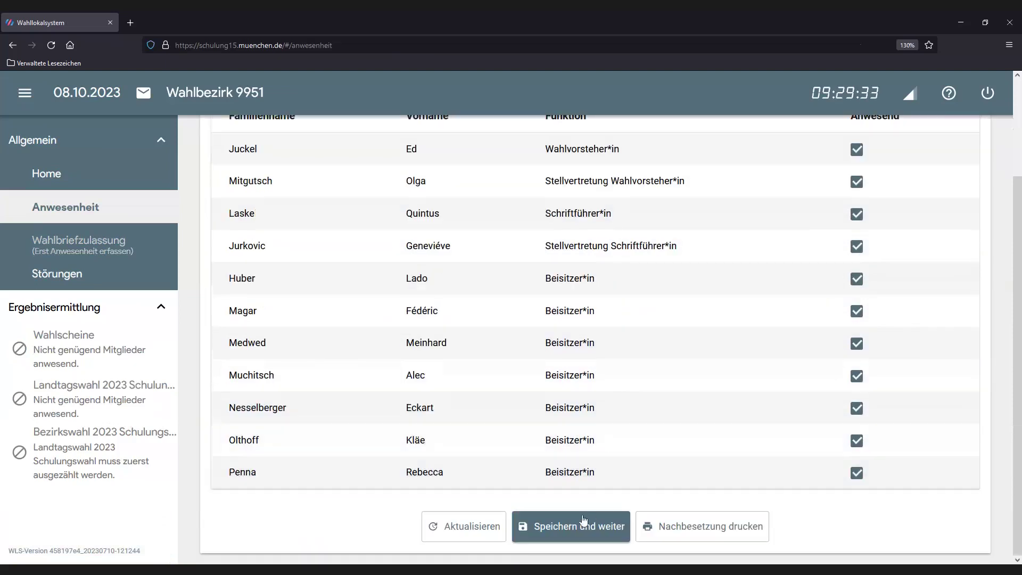
click(558, 527)
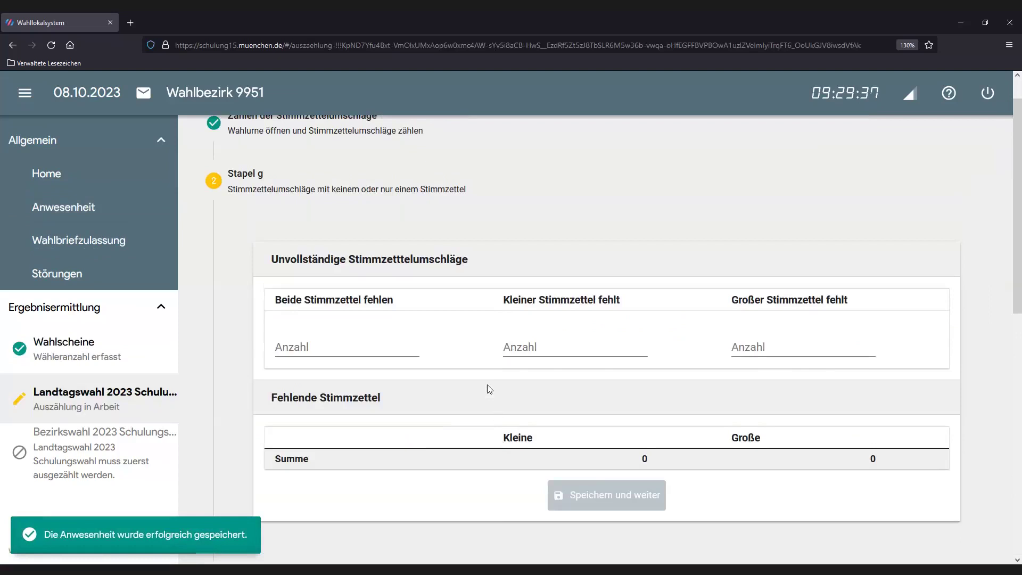
Step: For Stapel g, enter 1 each for both ballots missing, small ballot missing and large ballot missing, and save
click(339, 345)
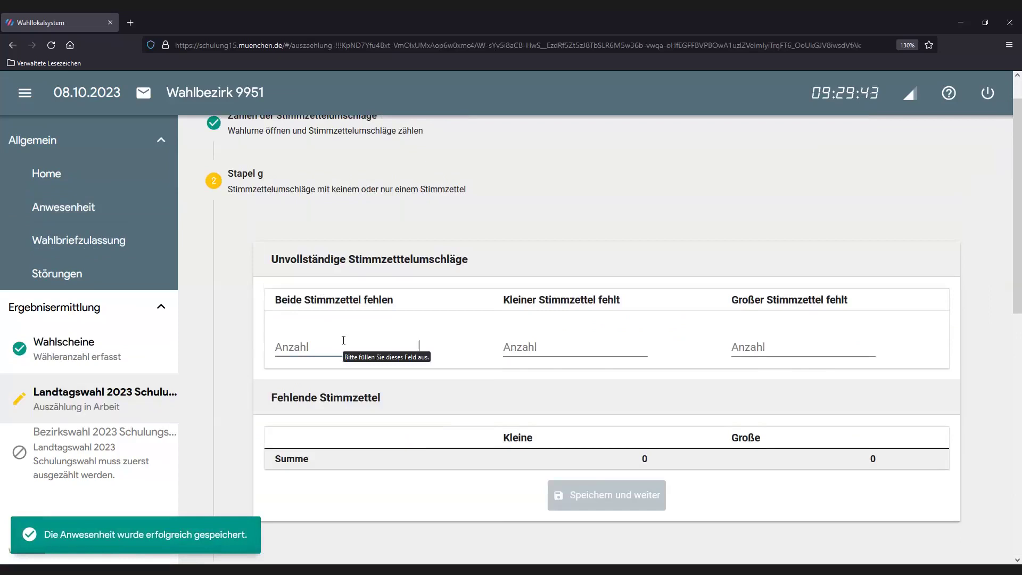
text(1)
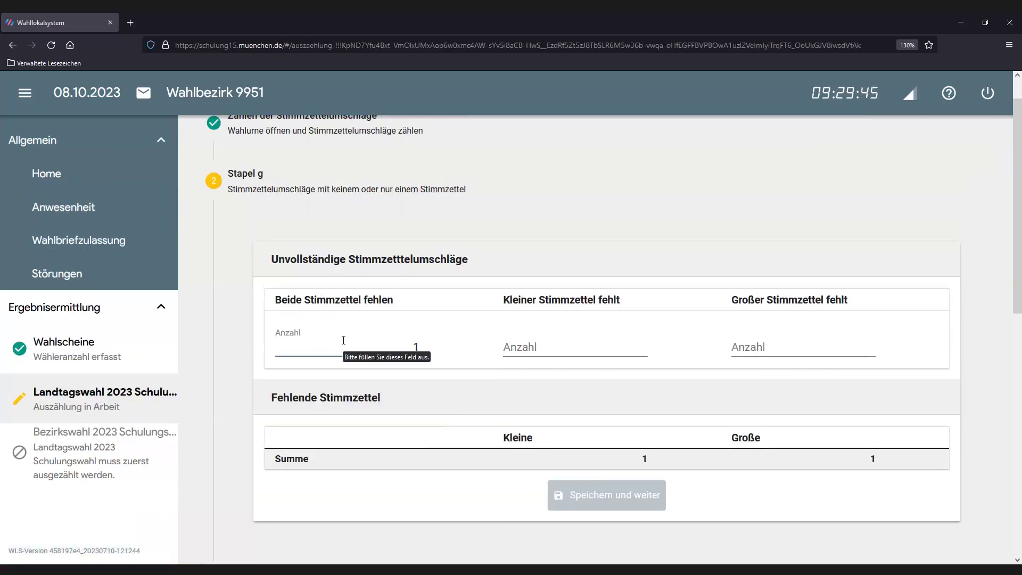
key(Tab)
text(1)
key(Tab)
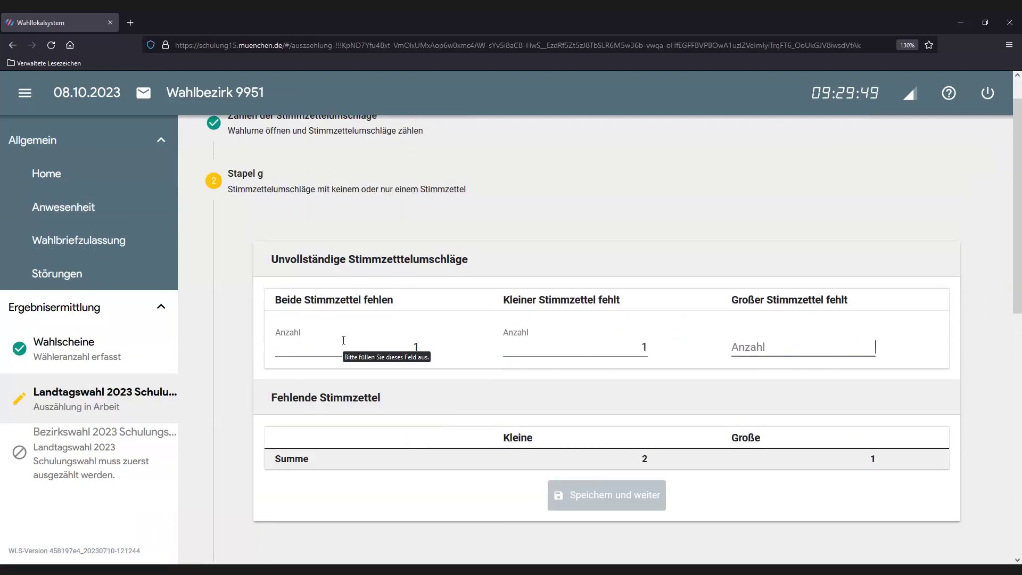
text(1)
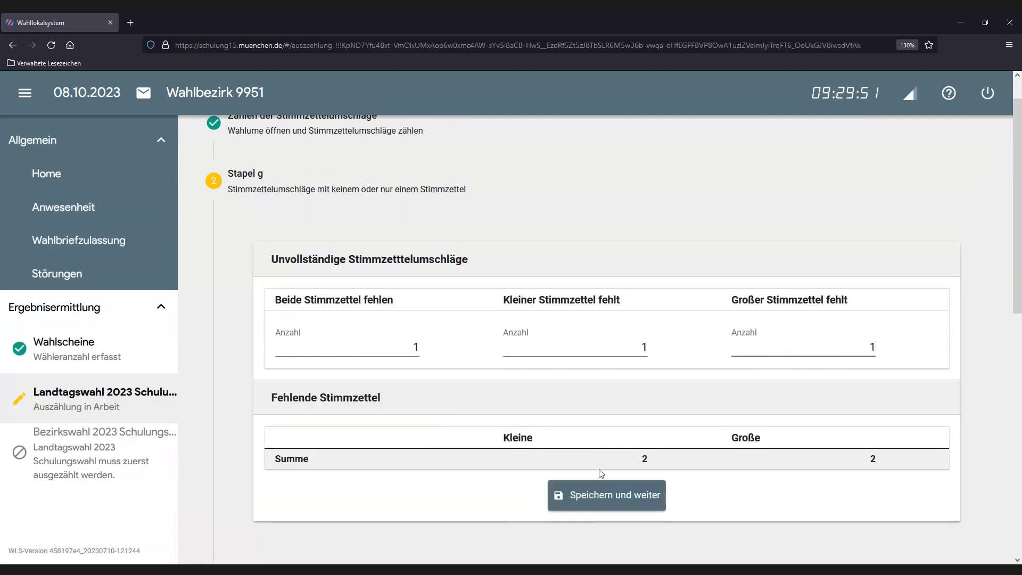
click(610, 499)
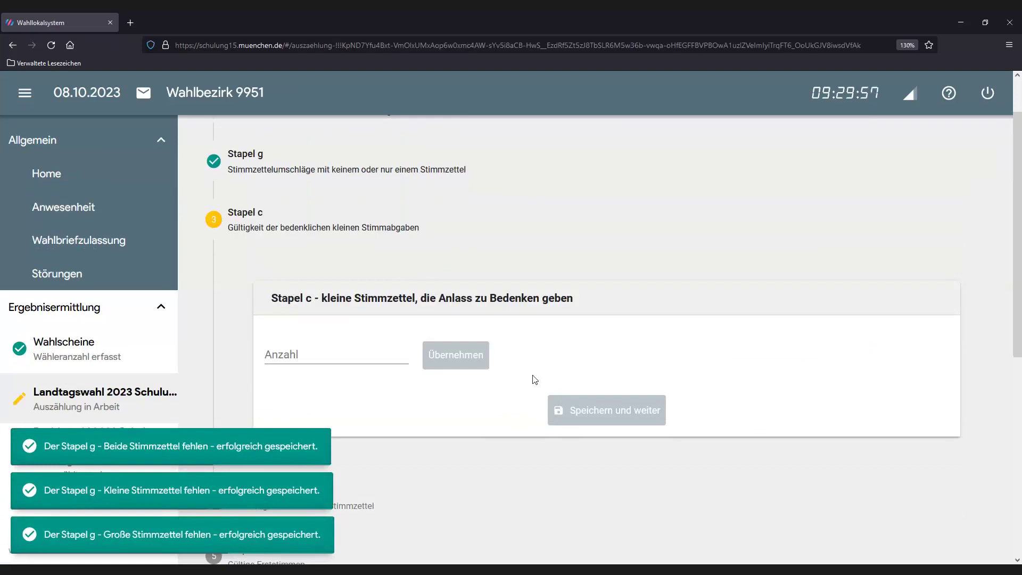
Step: Set the number of questionable small ballots in Stapel c to 10 and apply it
scroll(532, 381, down, 2)
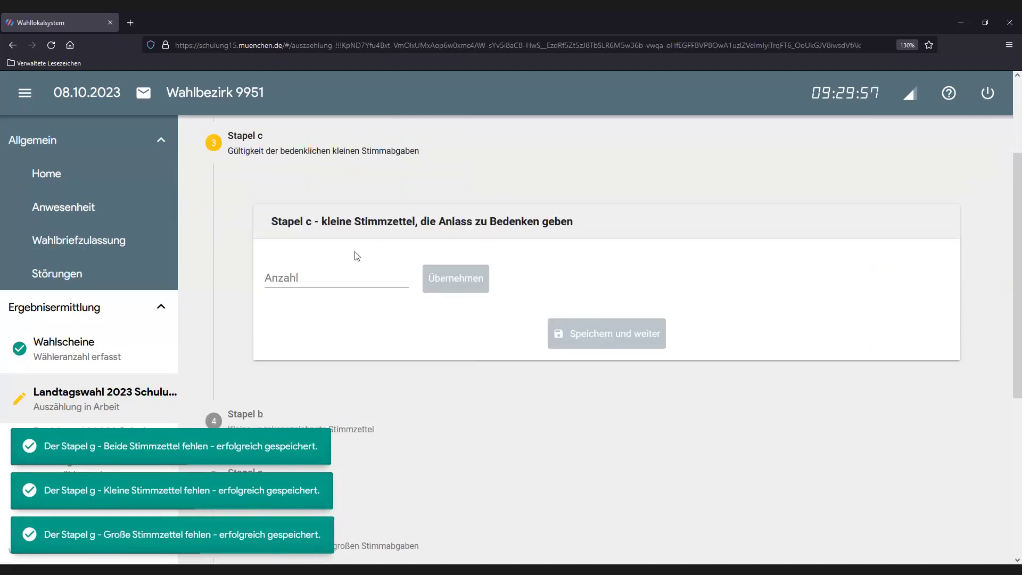
click(338, 277)
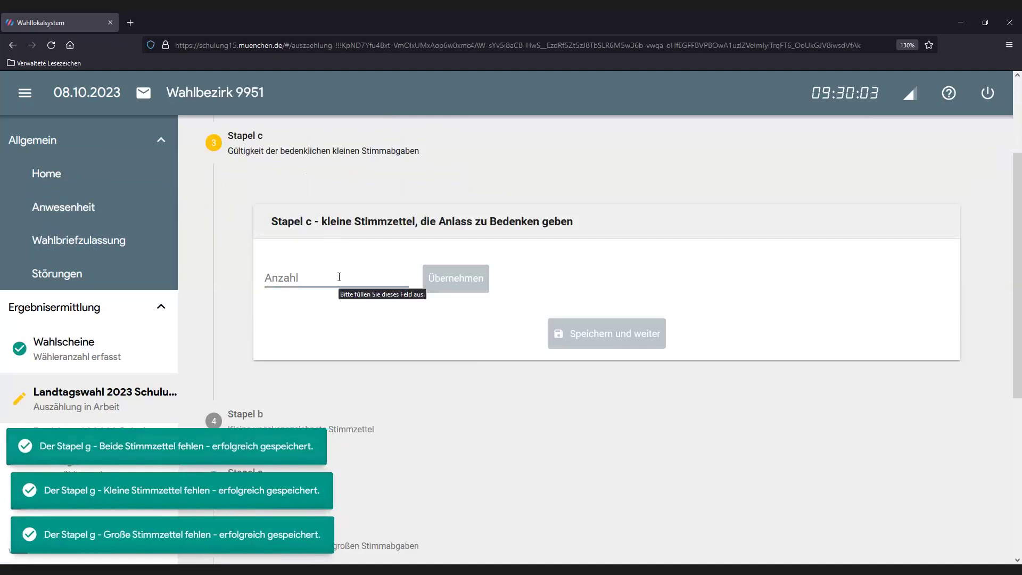
text(10)
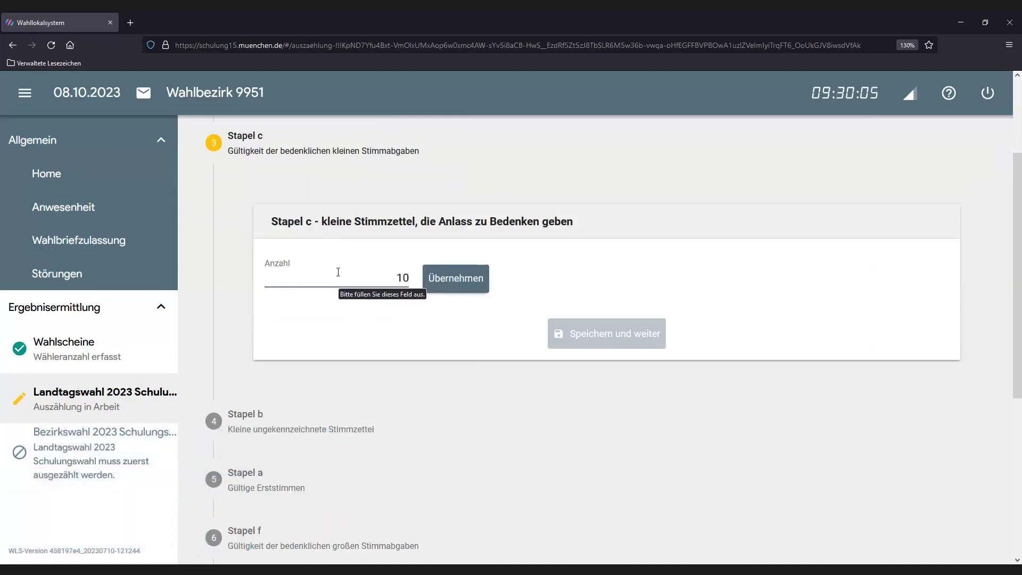
click(447, 281)
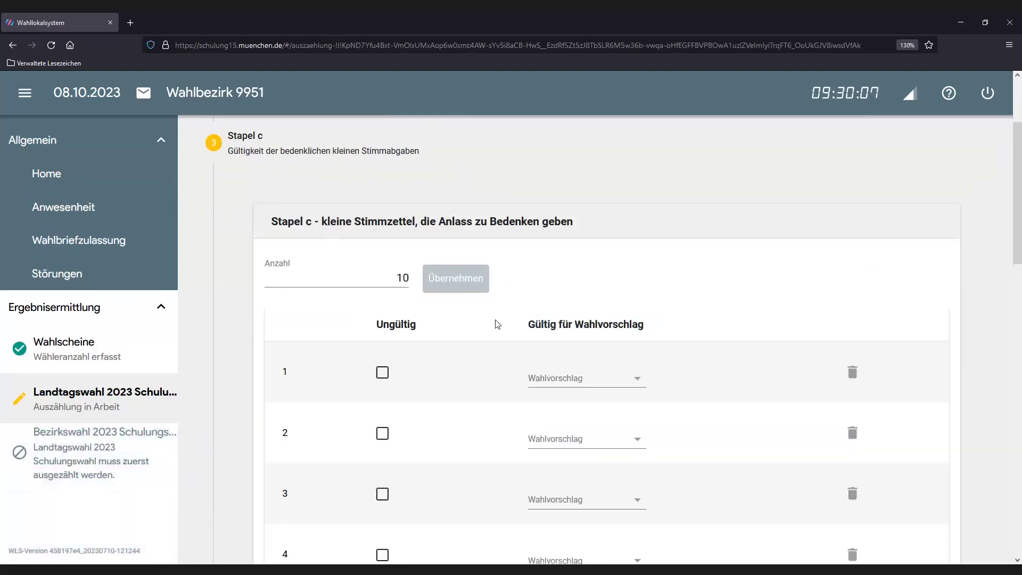
Step: Mark ballots 1 to 3 of Stapel c as invalid
scroll(497, 323, down, 3)
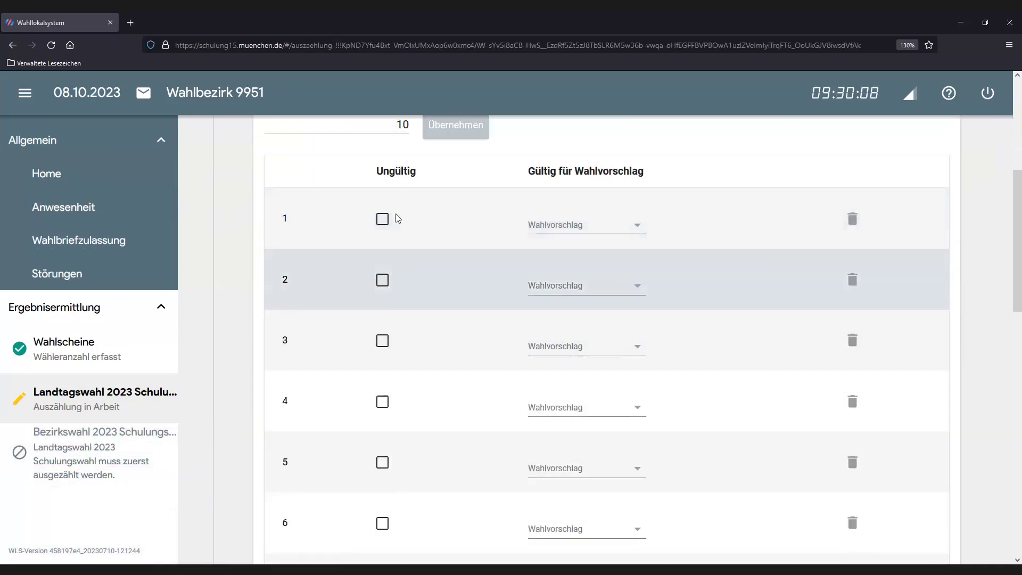
click(382, 219)
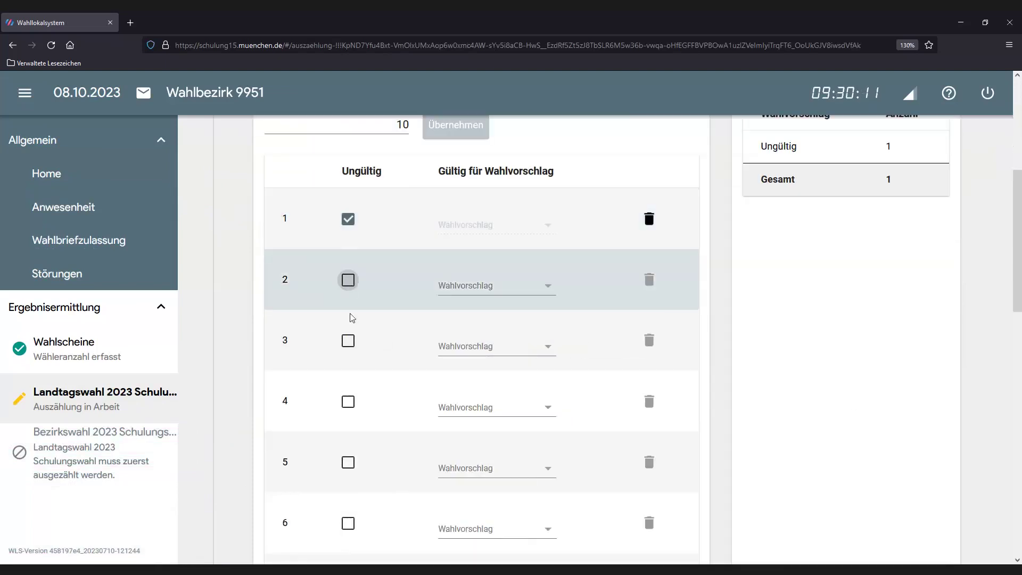
click(348, 340)
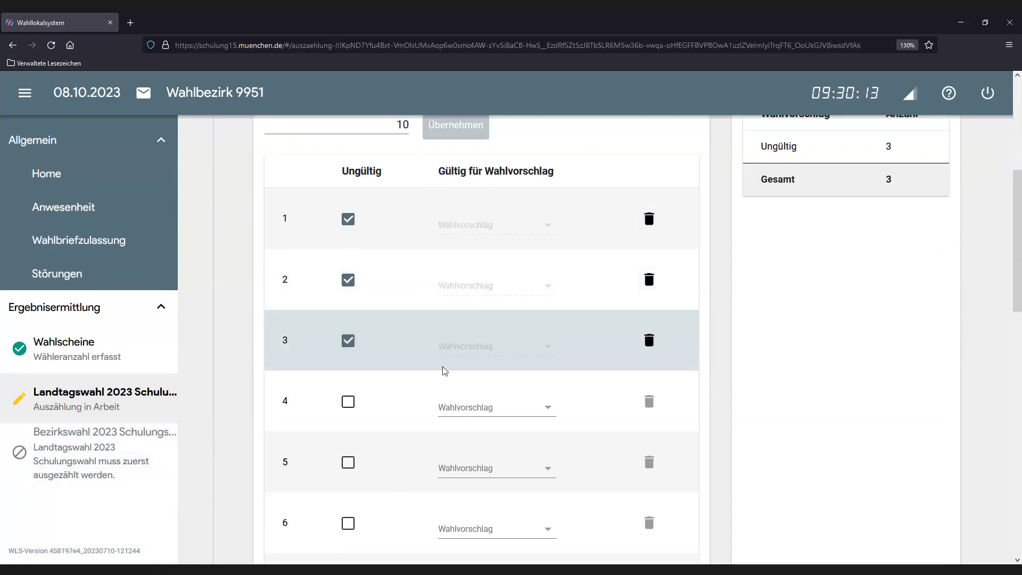
Step: Assign Stapel c ballot 4 to 2 - LiZ, ballot 5 to 1 - LeE and ballot 6 to 3 - LiD
scroll(444, 372, down, 2)
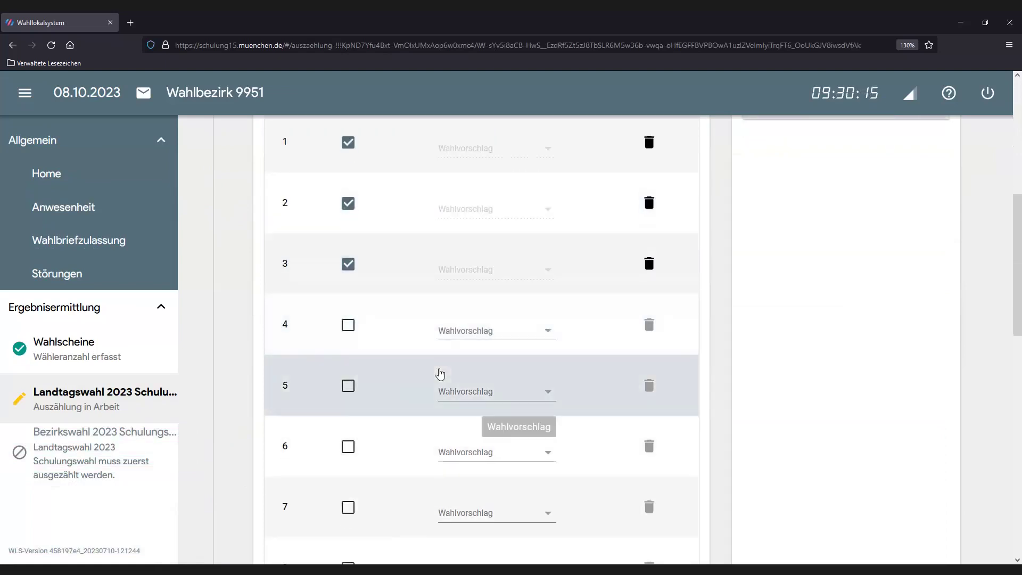
scroll(440, 374, up, 2)
click(493, 407)
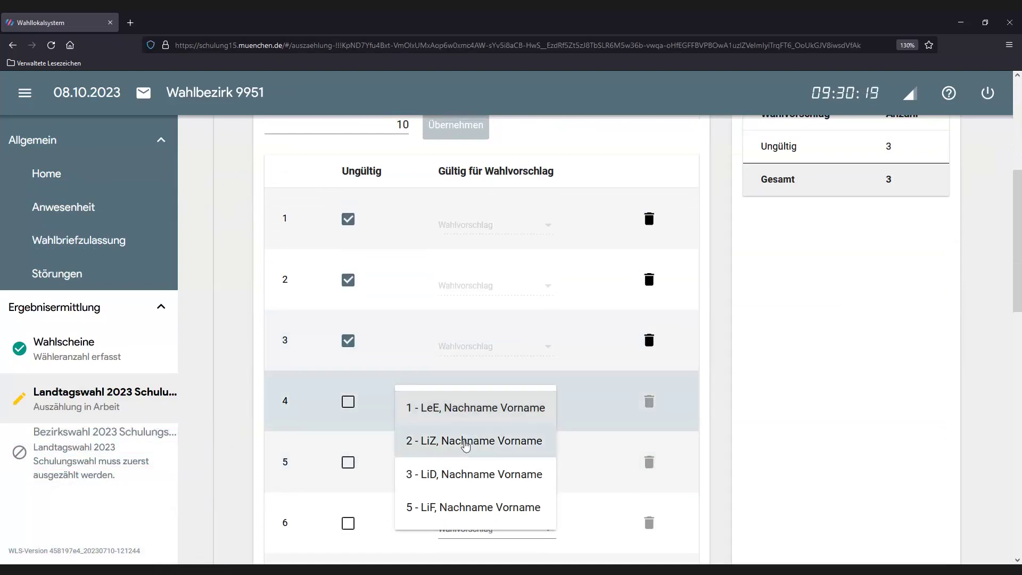
click(466, 445)
click(488, 469)
click(463, 472)
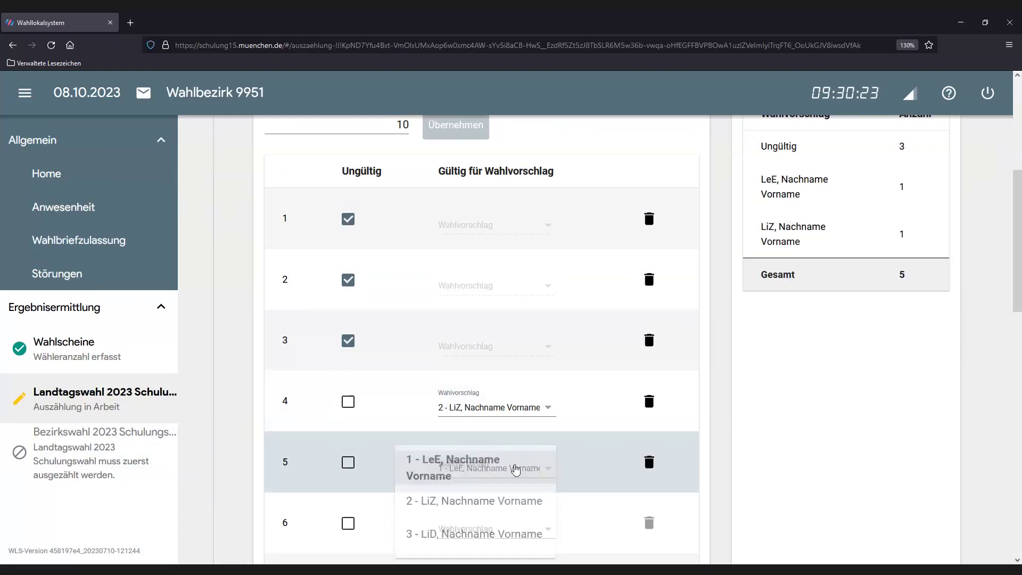
scroll(509, 424, down, 2)
click(487, 452)
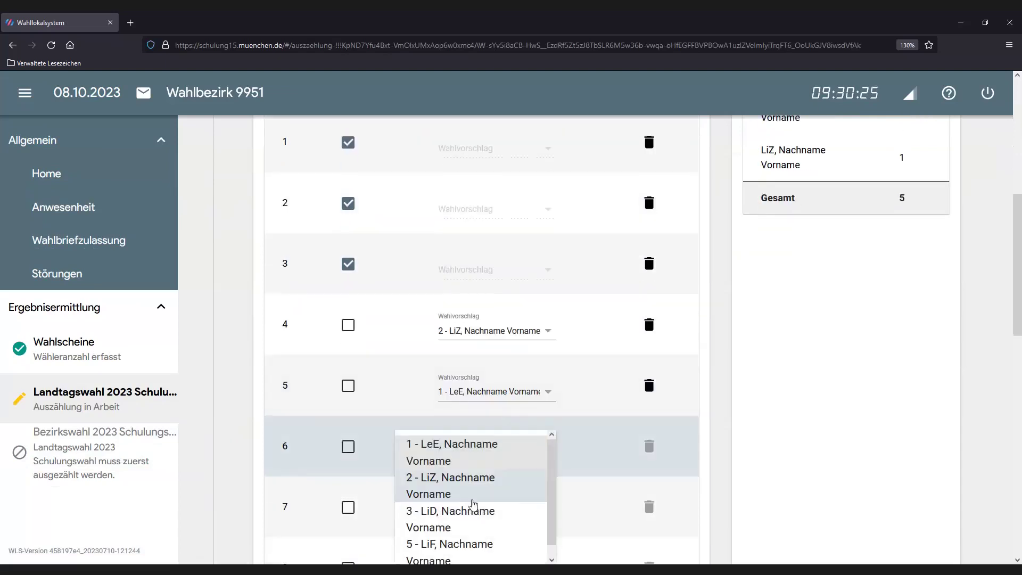
click(471, 517)
Step: Mark ballots 7 to 10 of Stapel c as invalid and save the stack
scroll(417, 465, down, 2)
click(348, 430)
scroll(350, 489, down, 4)
click(349, 340)
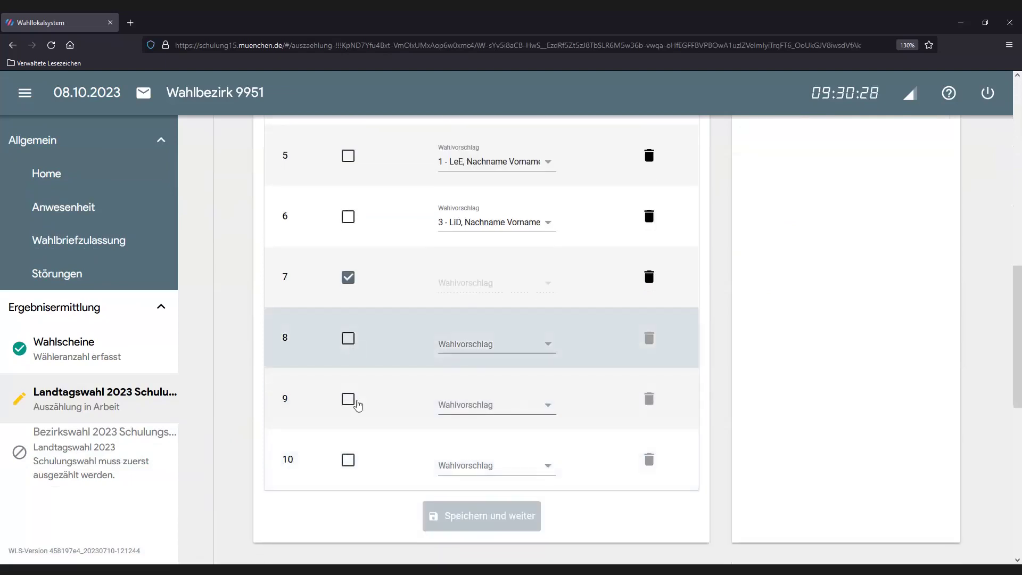
click(348, 460)
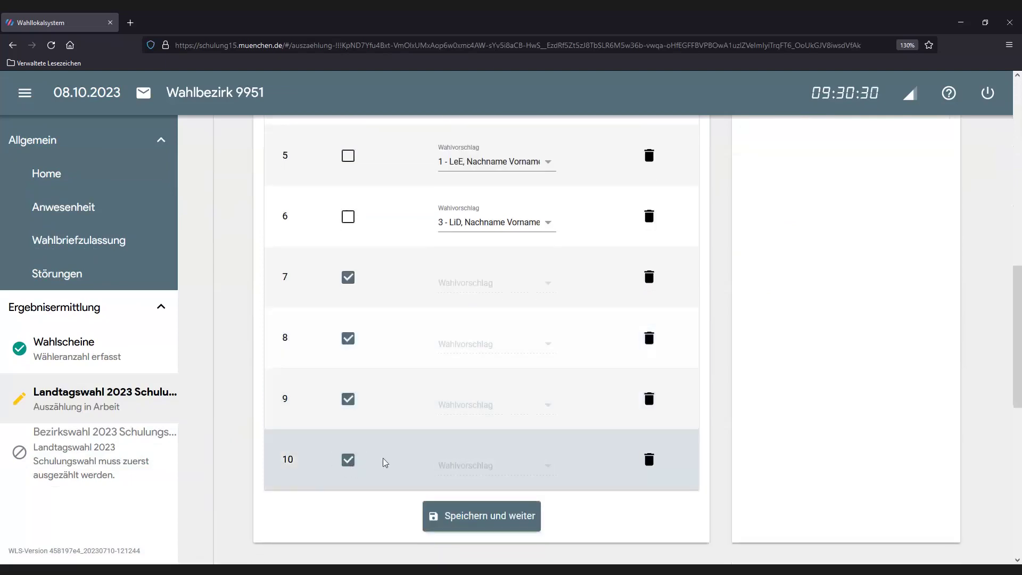
click(487, 525)
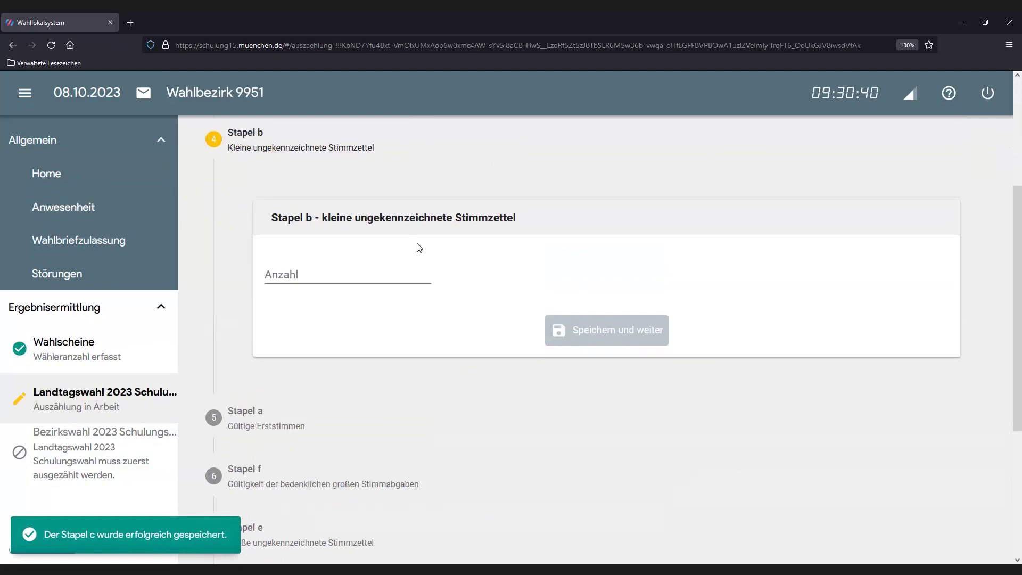
Step: Enter 1 as the number of small unmarked ballots in Stapel b and save it
click(368, 275)
text(1)
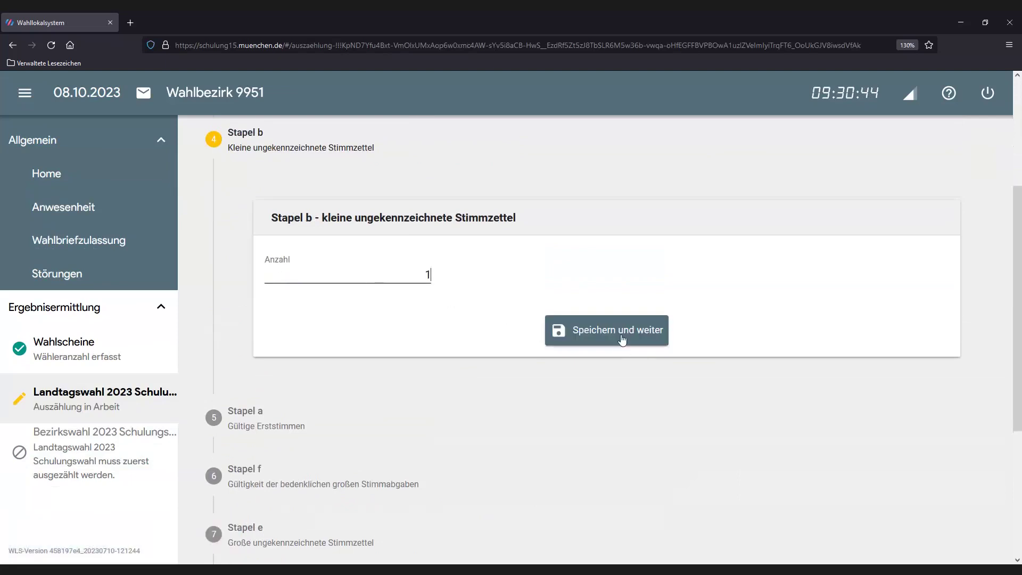
click(620, 333)
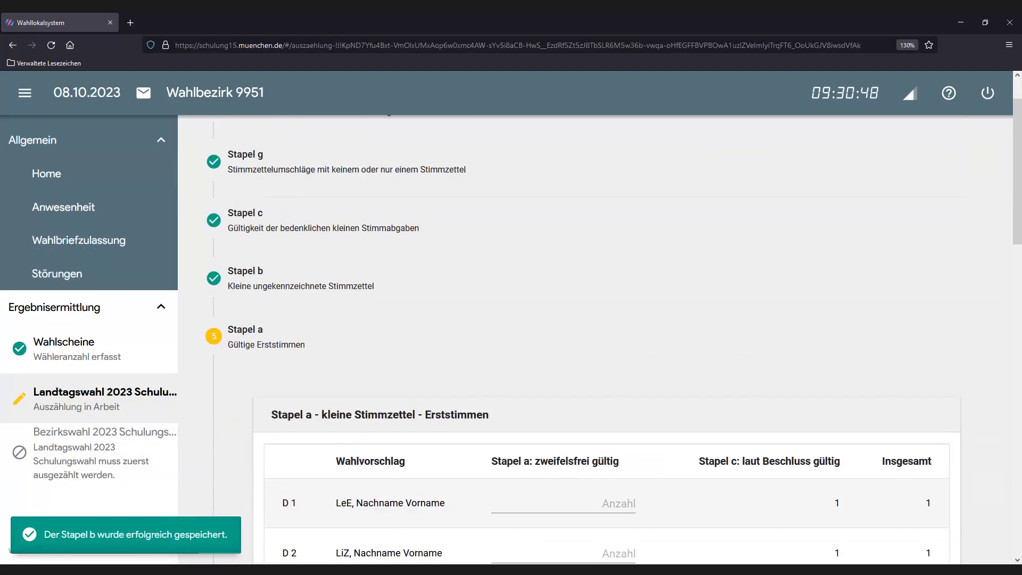
Step: Enter the undoubtedly valid first votes for Stapel a: 7 for LeE, 3 for LiZ, 4 for LiD and 3 for LiF
scroll(342, 335, down, 3)
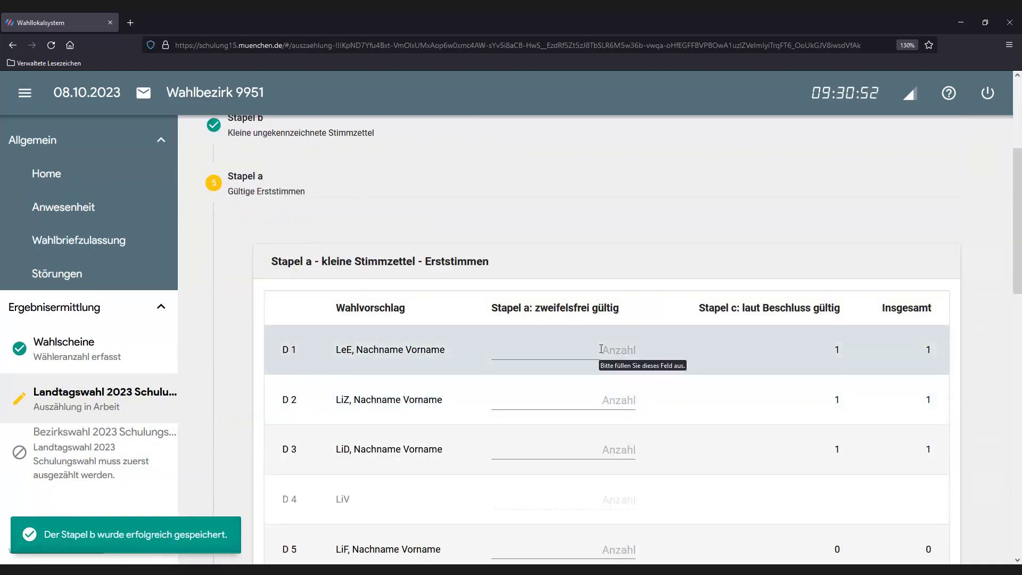
scroll(599, 348, down, 2)
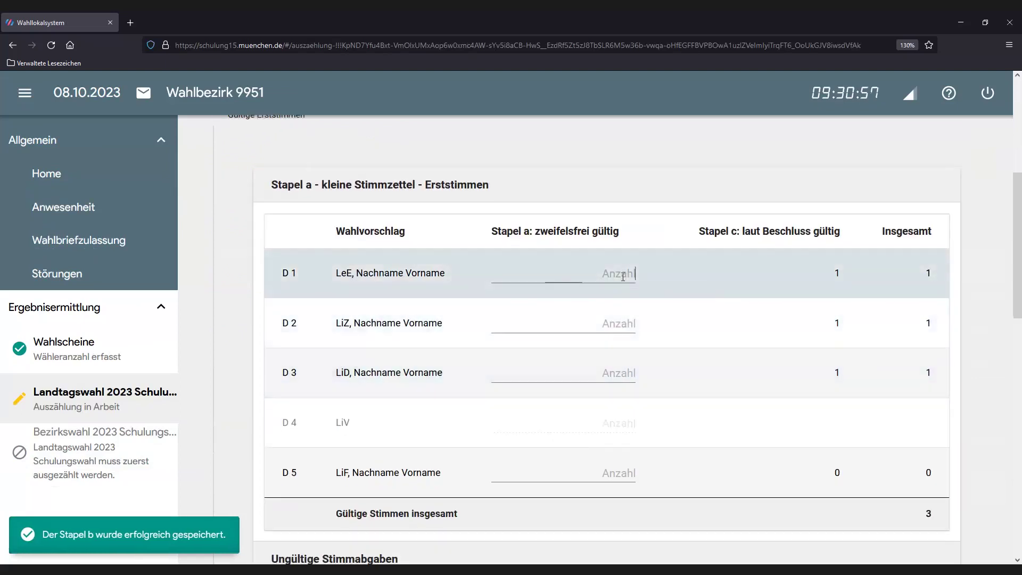
text(7)
key(Tab)
text(3)
key(Tab)
text(4)
key(Tab)
text(3)
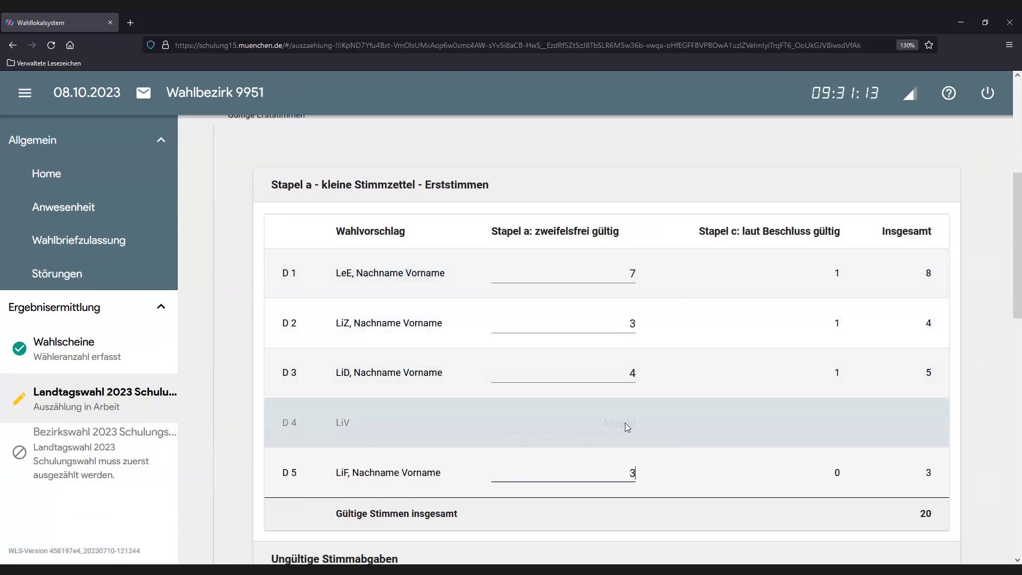
Step: Try to save the Stapel a first votes and return to the entries without giving a reason for the deviation
scroll(626, 425, down, 8)
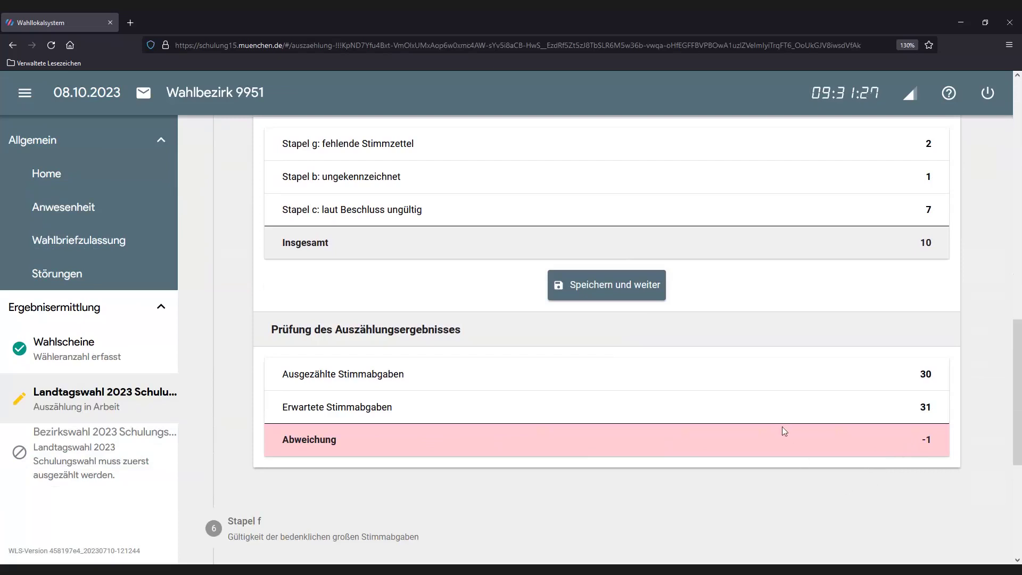
click(588, 290)
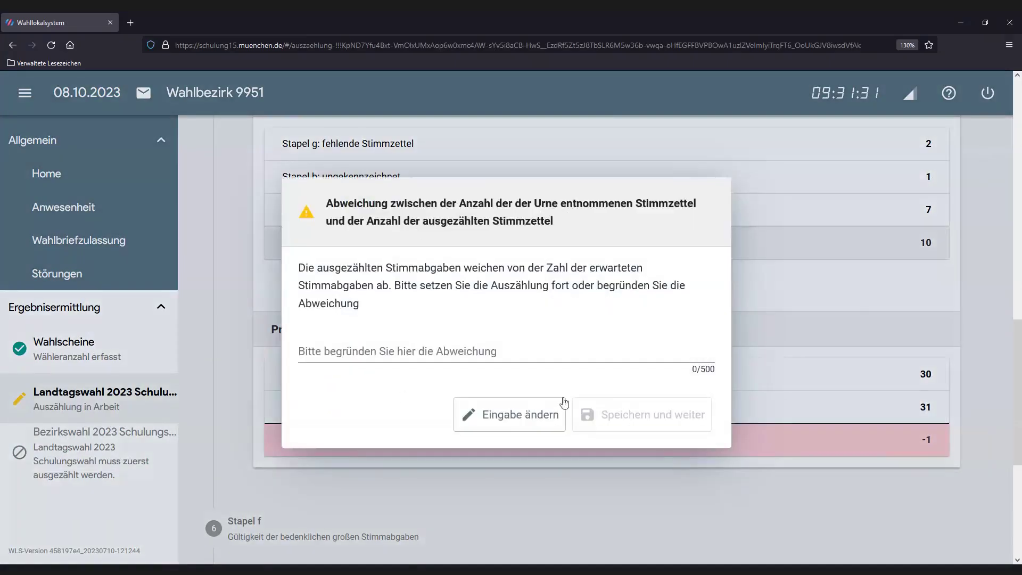
click(510, 424)
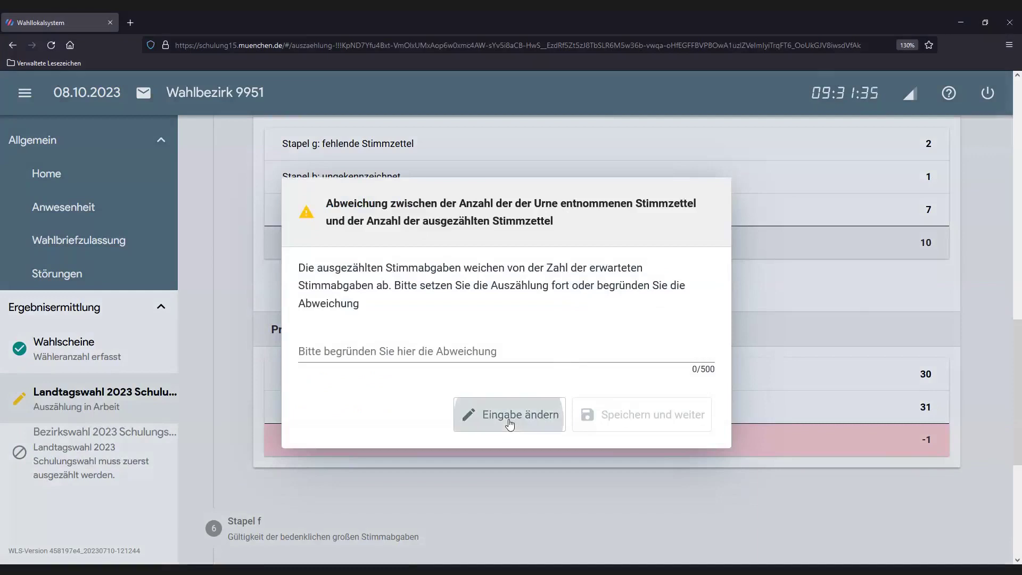
scroll(597, 466, up, 5)
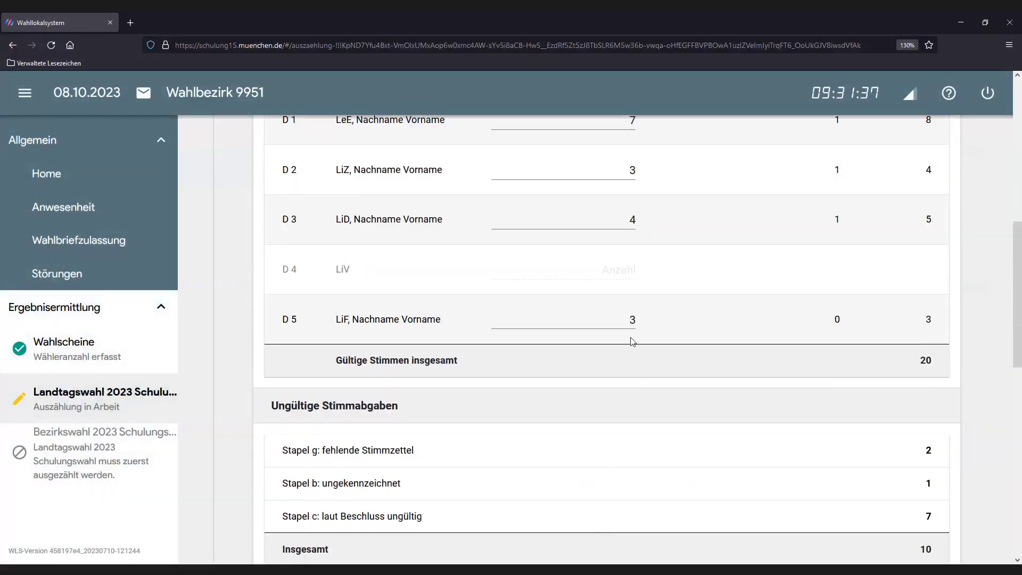
Step: Correct the LiF first votes in Stapel a to 4 and save the stack
click(649, 325)
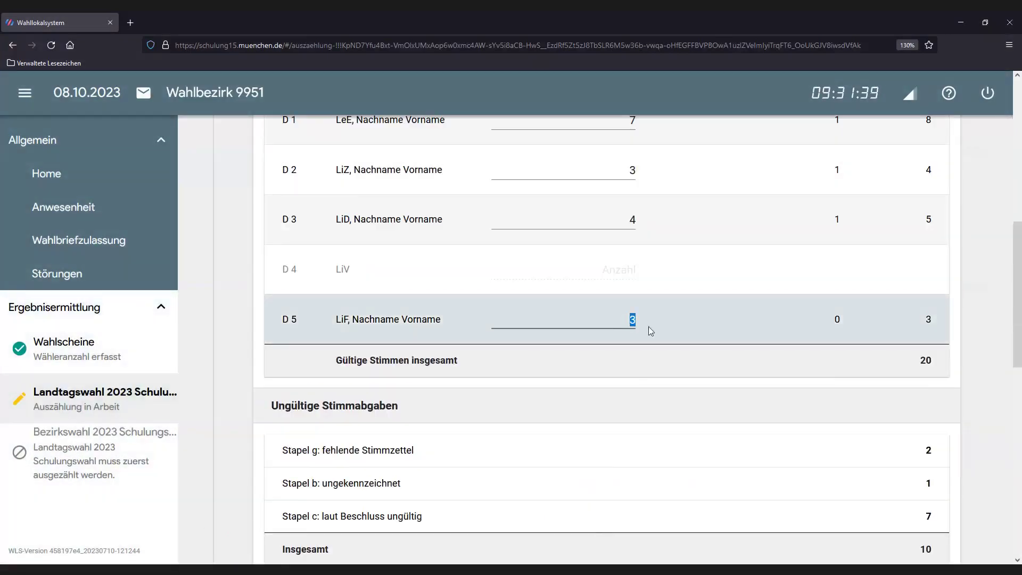
text(4)
scroll(662, 338, down, 4)
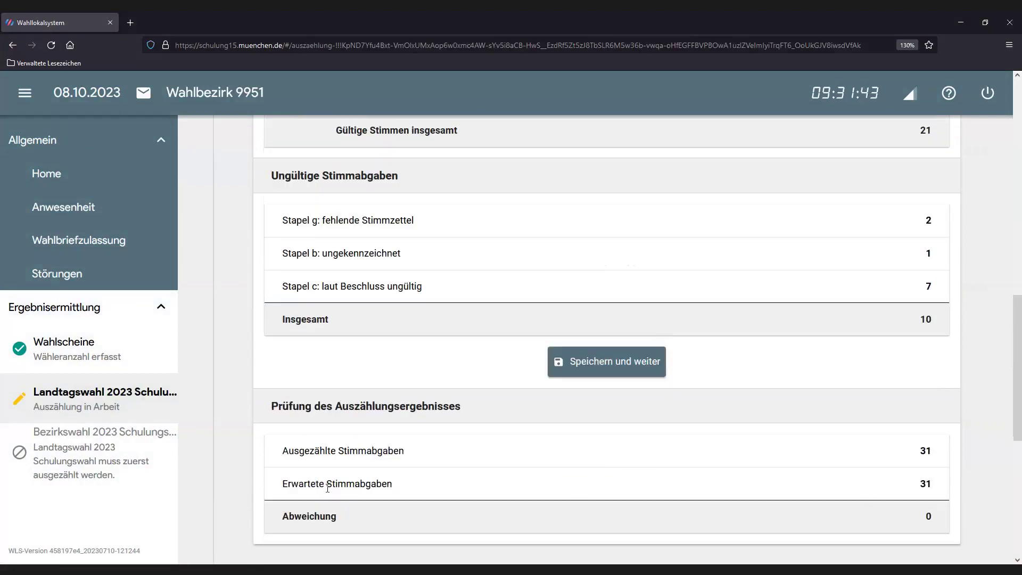
click(600, 365)
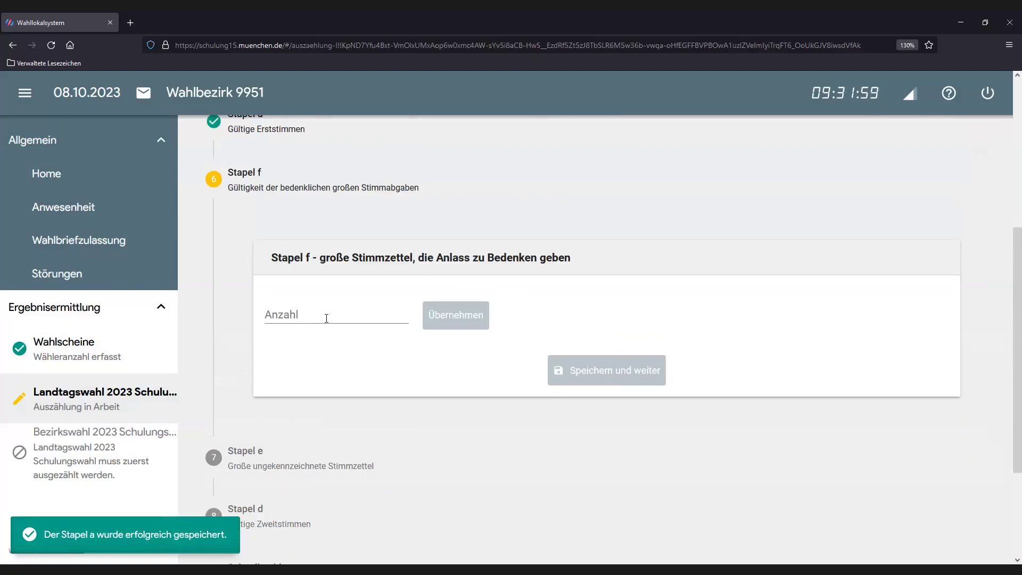
Step: Enter 12 as the number of questionable large ballots in Stapel f and mark ballots 1 to 4 as invalid
click(326, 316)
text(12)
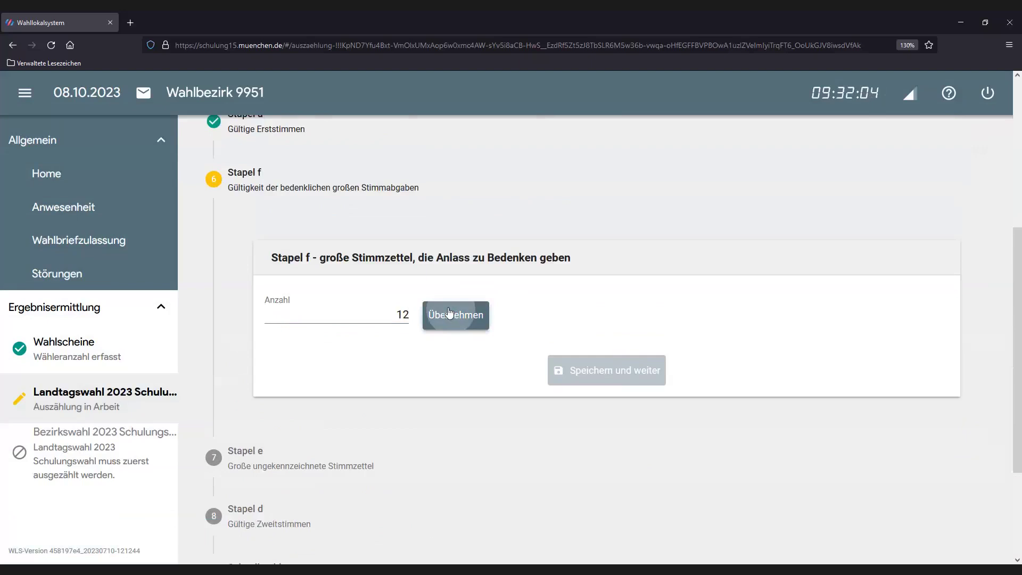
click(461, 323)
scroll(452, 336, down, 5)
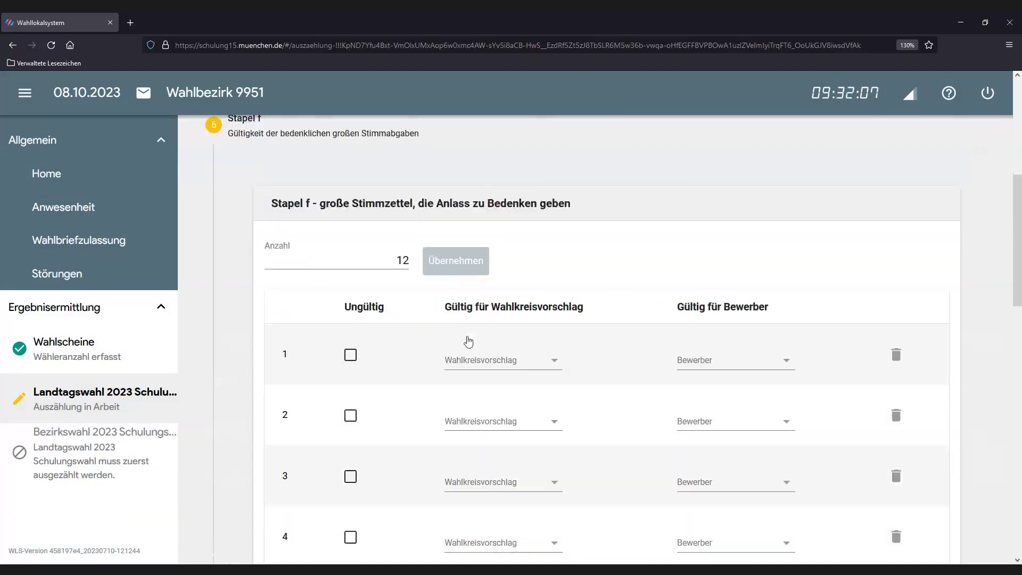
click(351, 257)
click(335, 332)
click(335, 393)
click(335, 453)
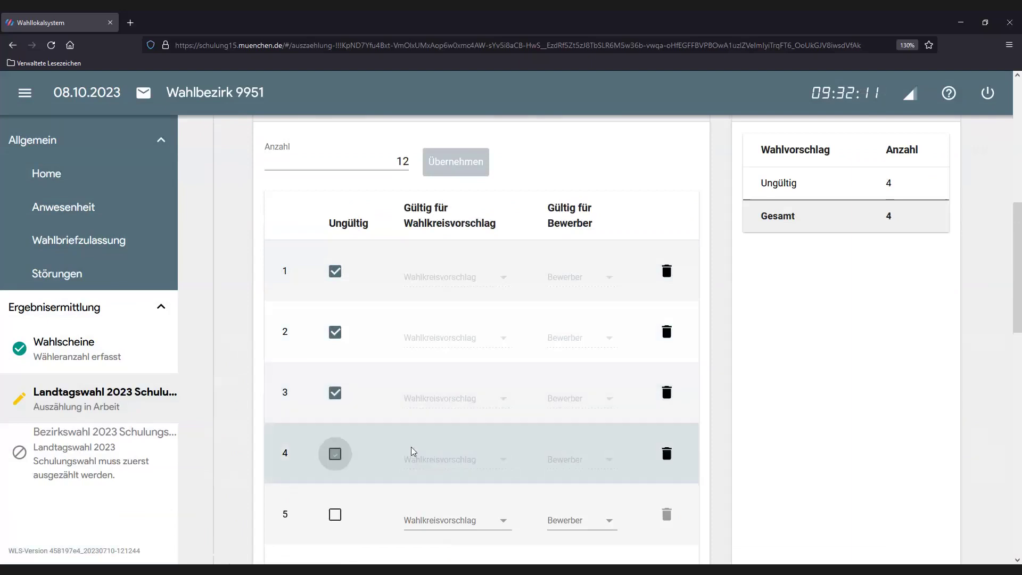
Step: Record ballot 5 of Stapel f as valid for Wahlkreisvorschlag 5 - LiF with Bewerber 500 - LiF
scroll(413, 449, down, 5)
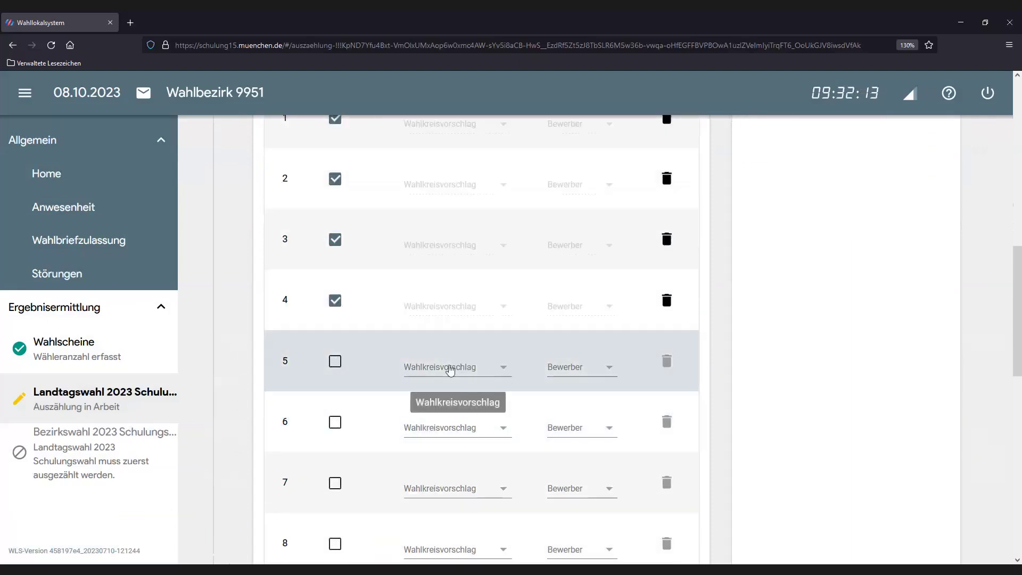
click(457, 367)
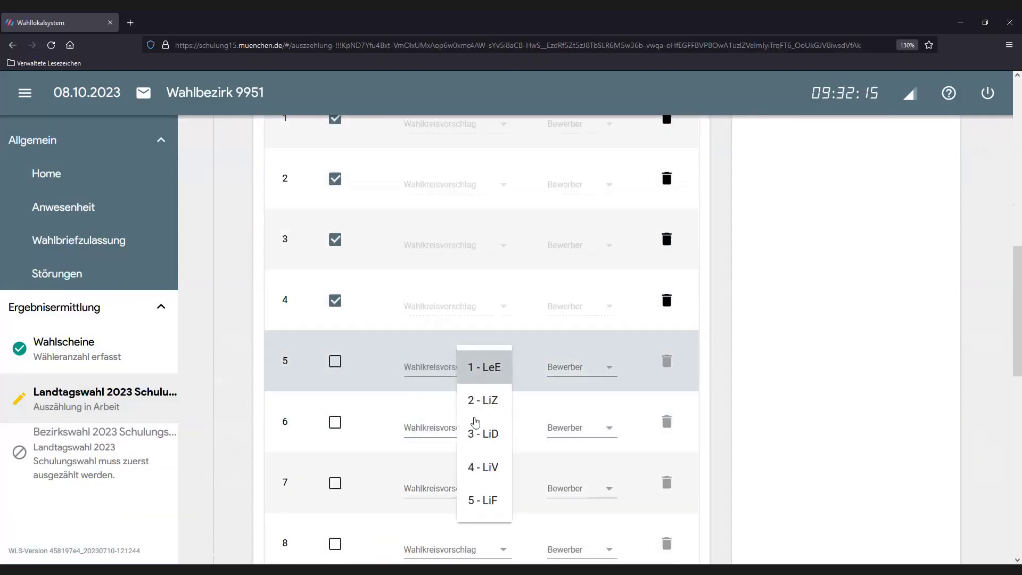
click(487, 499)
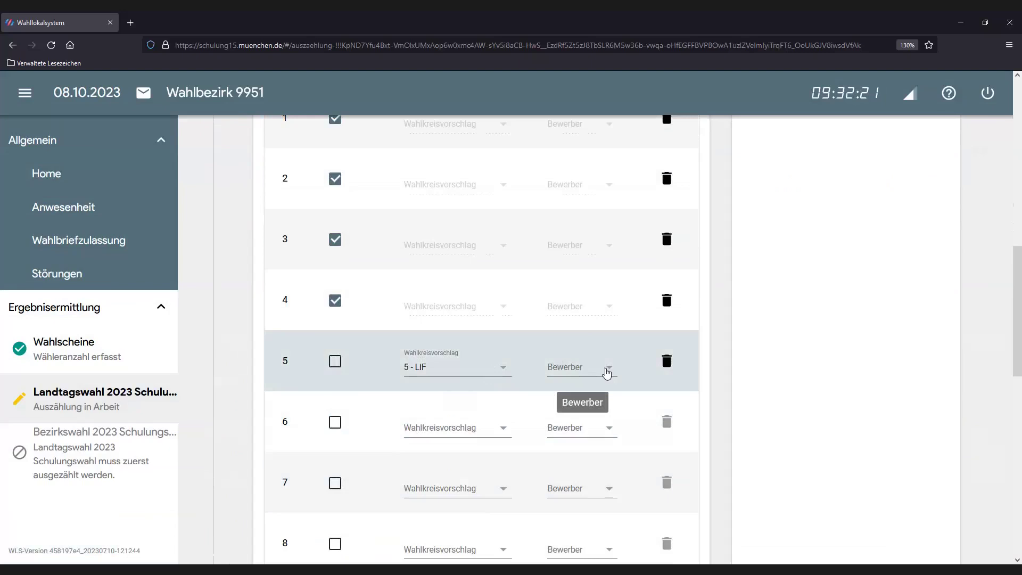
click(607, 375)
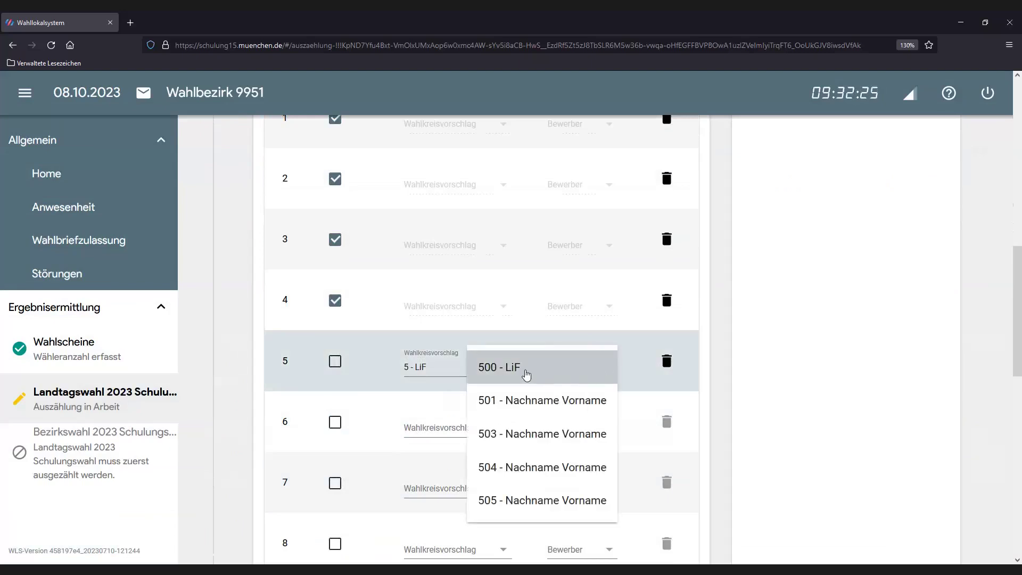
click(526, 374)
Step: Record ballot 6 of Stapel f as valid for Wahlkreisvorschlag 4 - LiV with Bewerber 400 - LiV
click(463, 426)
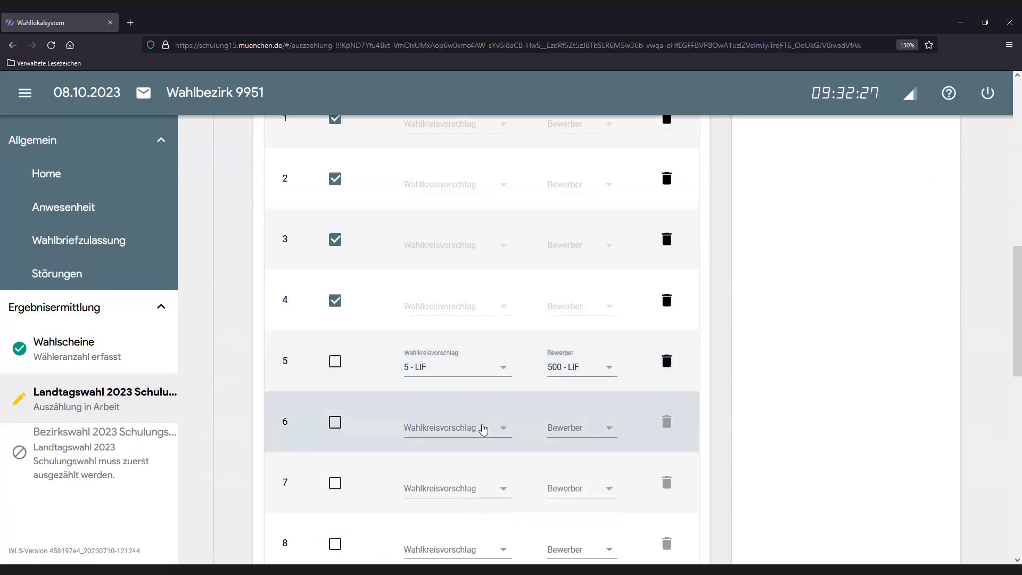
scroll(483, 514, down, 1)
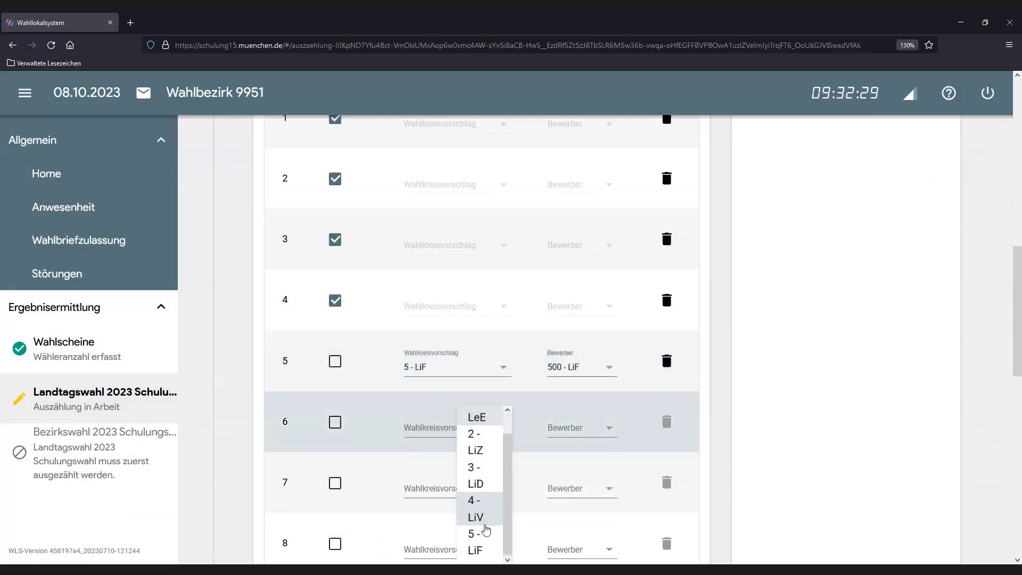
click(485, 518)
click(586, 429)
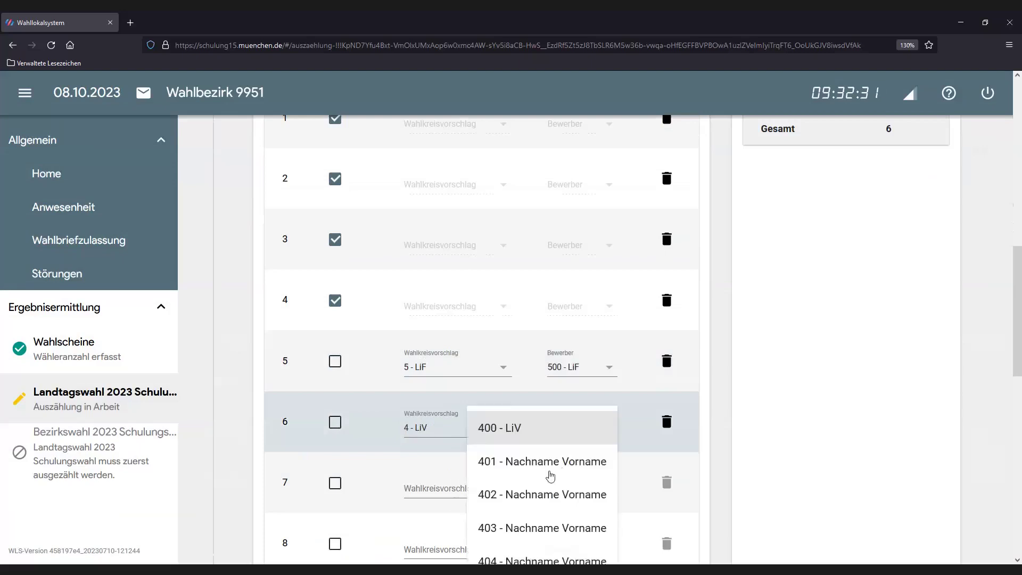
click(586, 426)
Step: Record ballot 7 of Stapel f as valid for Wahlkreisvorschlag 3 - LiD with Bewerber 300 - LiD
scroll(526, 422, down, 2)
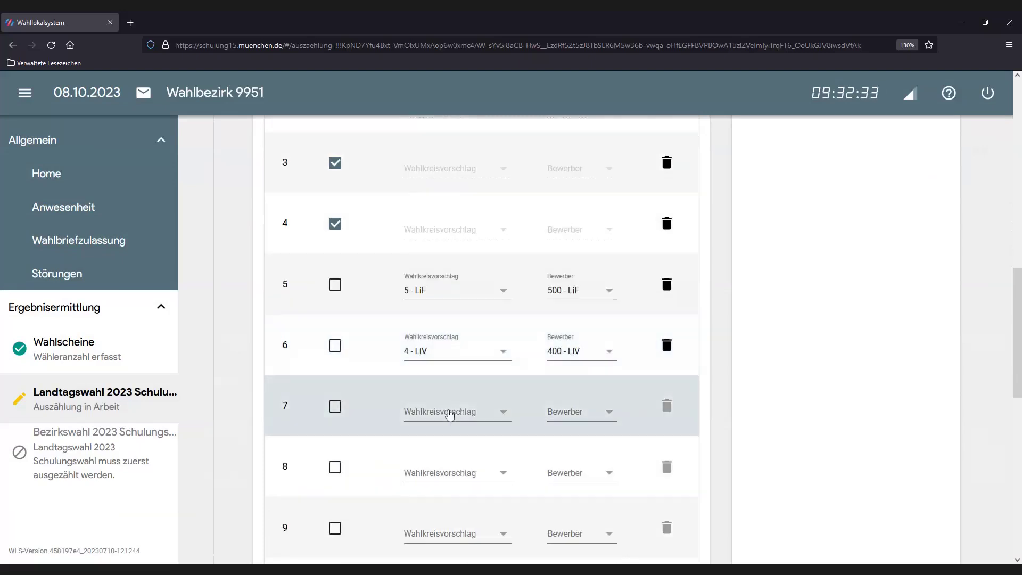
click(445, 414)
click(480, 478)
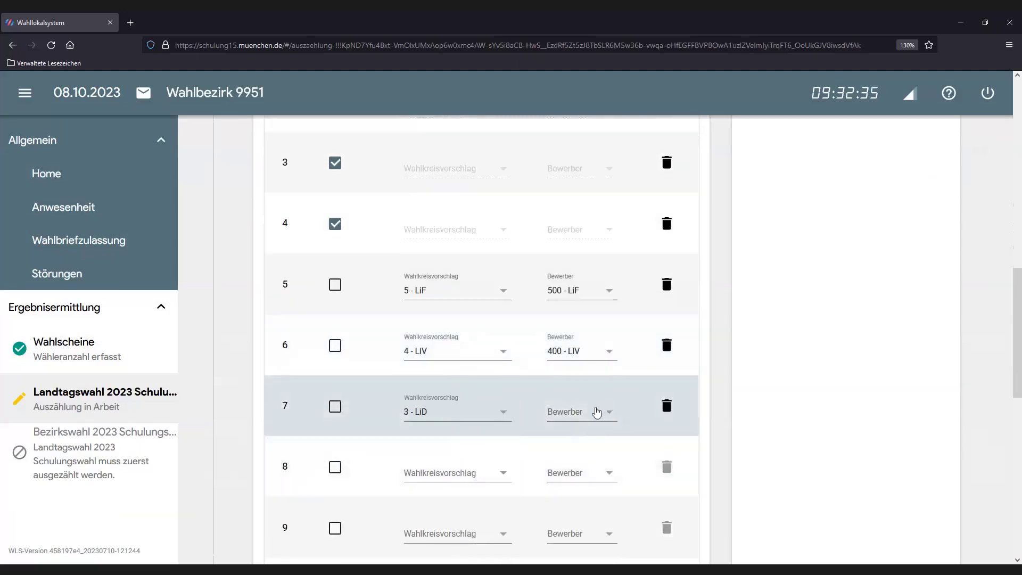
click(593, 413)
click(532, 413)
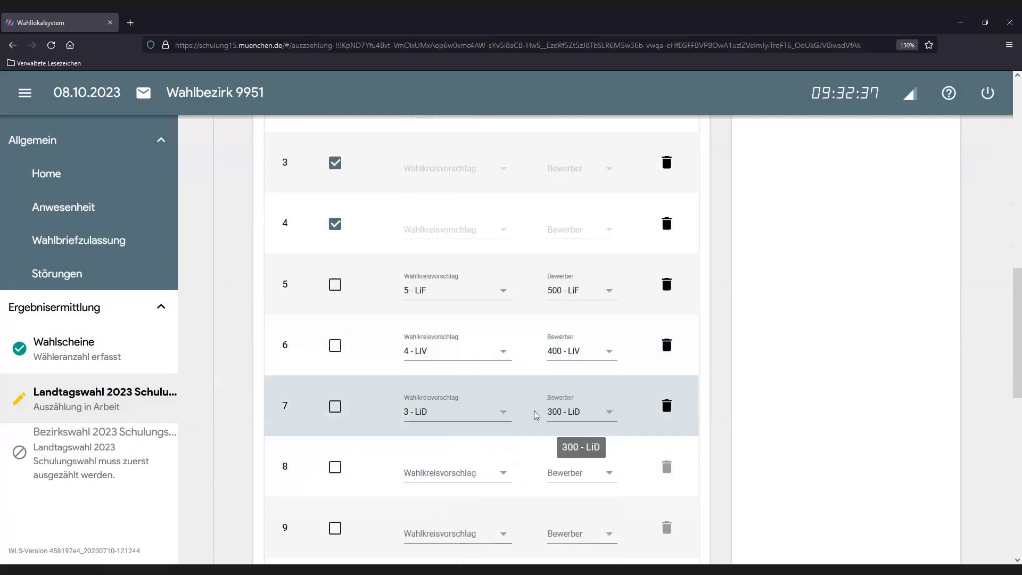
Step: Record ballot 8 of Stapel f as valid for Wahlkreisvorschlag 2 - LiZ with Bewerber 207
scroll(401, 459, down, 2)
click(443, 400)
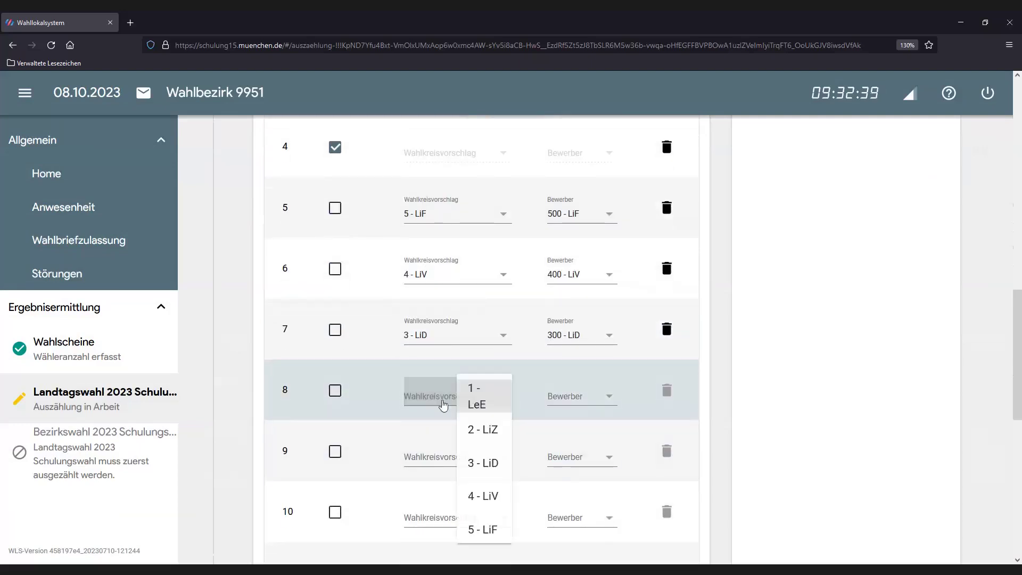
click(485, 429)
click(573, 414)
scroll(532, 506, down, 3)
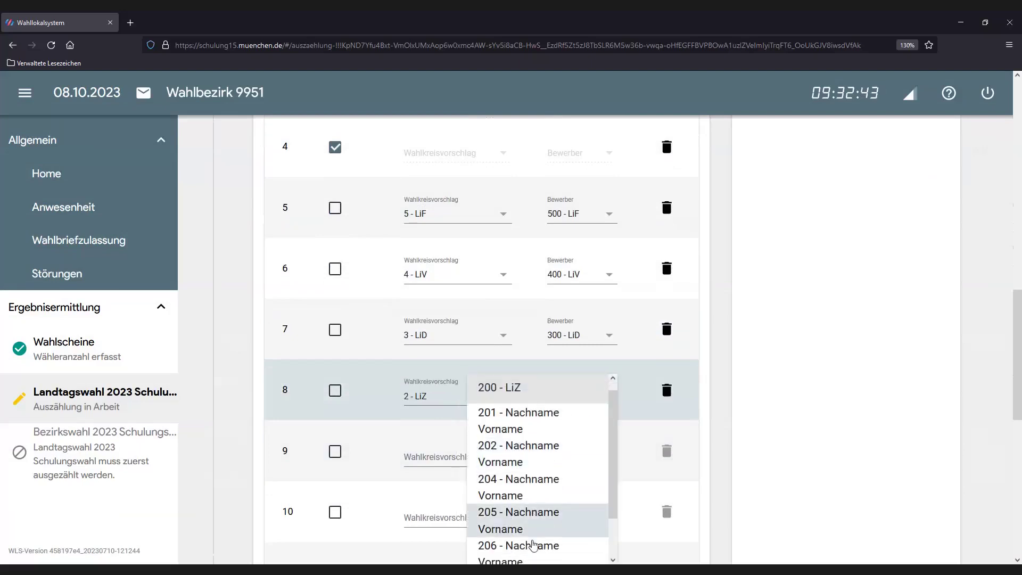
click(524, 530)
Step: Record ballot 9 of Stapel f as valid for Wahlkreisvorschlag 2 - LiZ with Bewerber 205
click(479, 453)
click(485, 490)
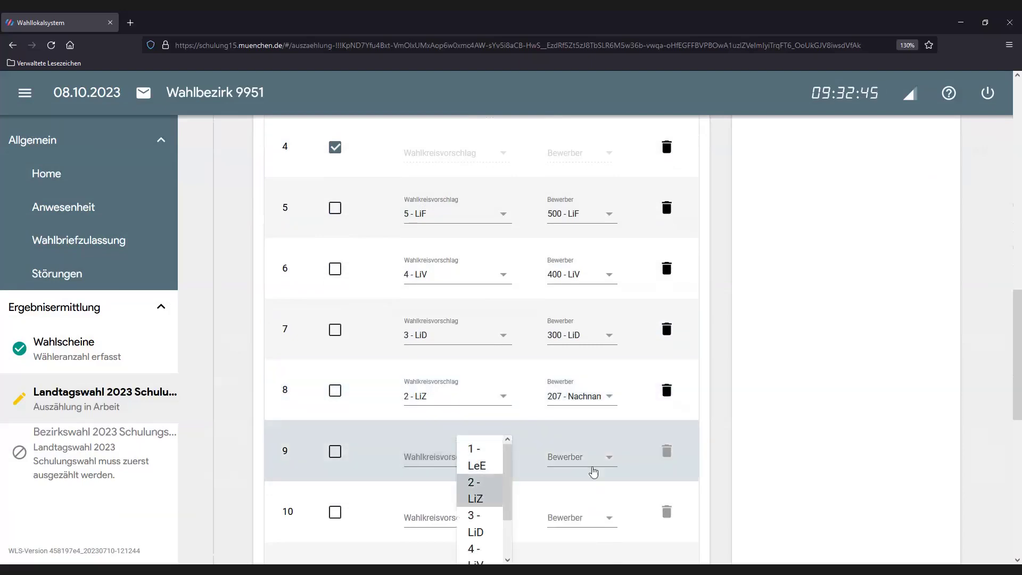
click(592, 464)
scroll(573, 527, down, 2)
click(541, 517)
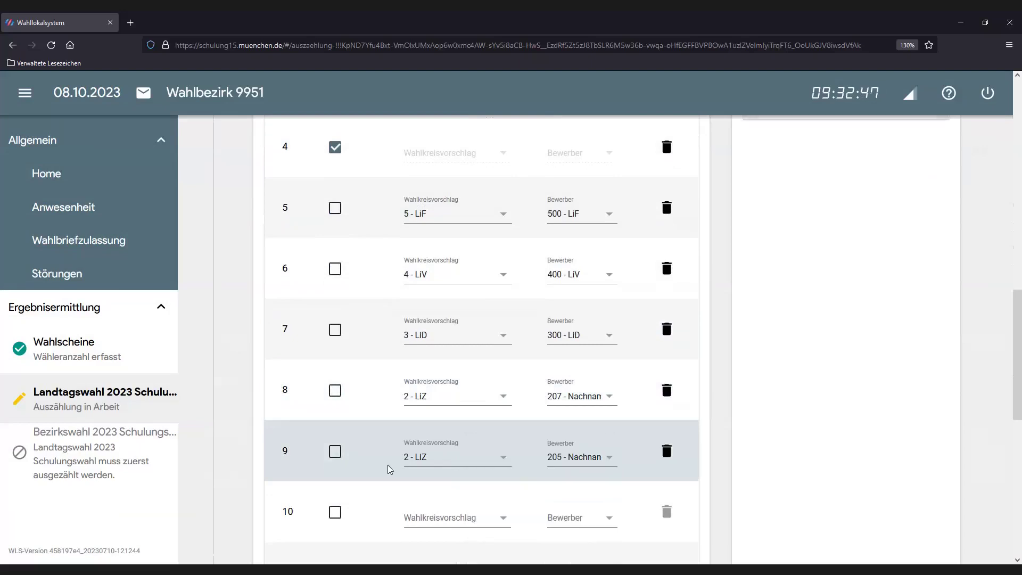
Step: Mark ballots 10 to 12 of Stapel f as invalid and save the stack
scroll(388, 464, down, 3)
click(335, 360)
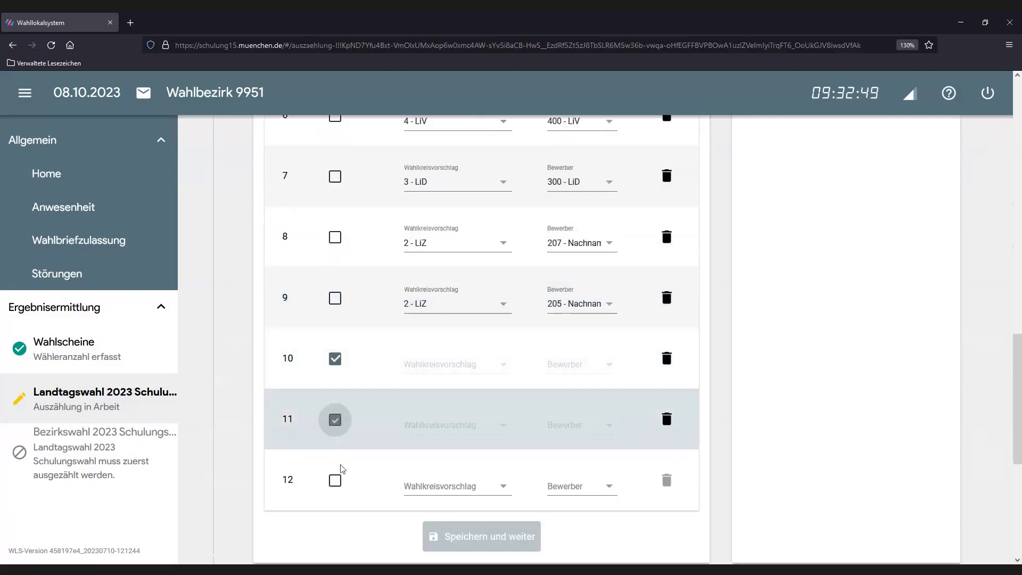
click(335, 420)
click(335, 483)
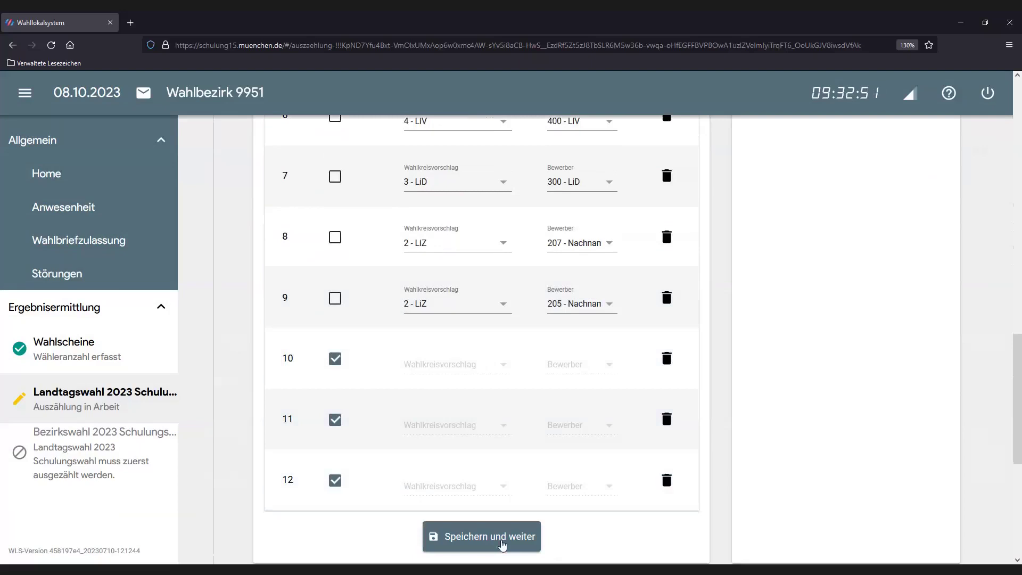
click(501, 541)
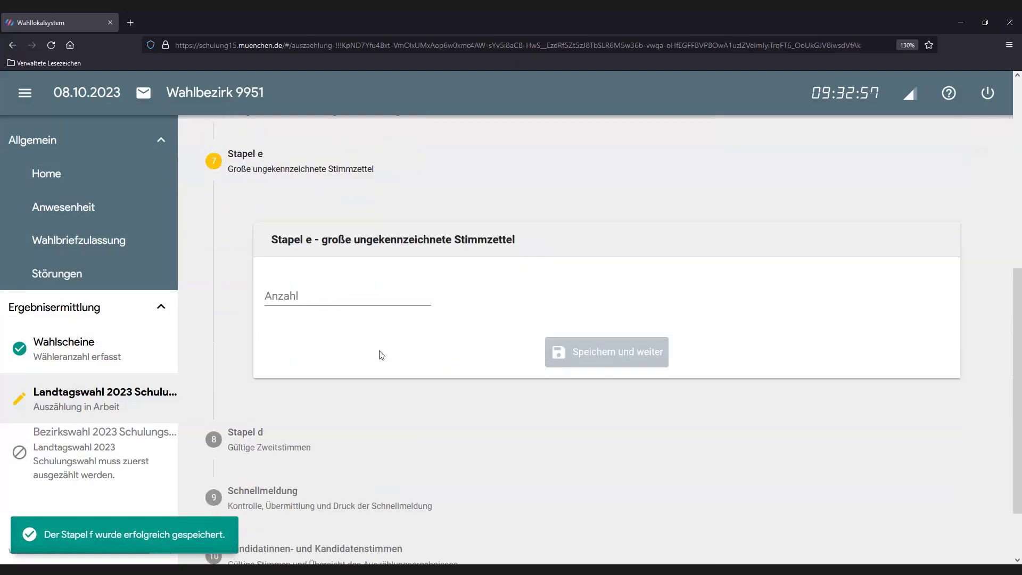
Step: Enter 2 as the number of large unmarked ballots in Stapel e and save it
click(378, 298)
text(2)
click(604, 362)
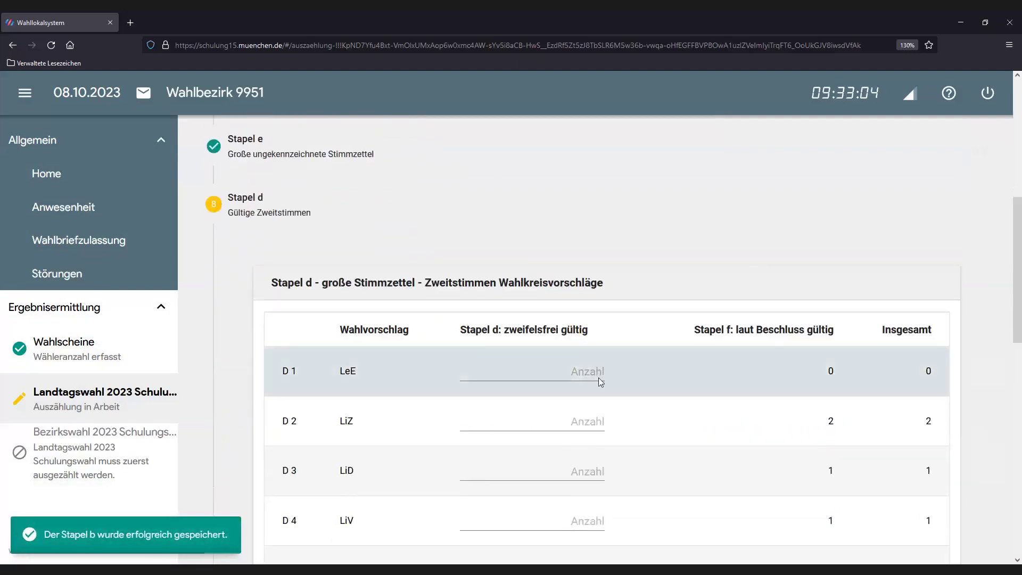
Step: Enter the undoubtedly valid second votes for Stapel d: 3 for LeE, 3 for LiZ, 2 for LiD, 4 for LiV and 3 for LiF
scroll(599, 377, down, 1)
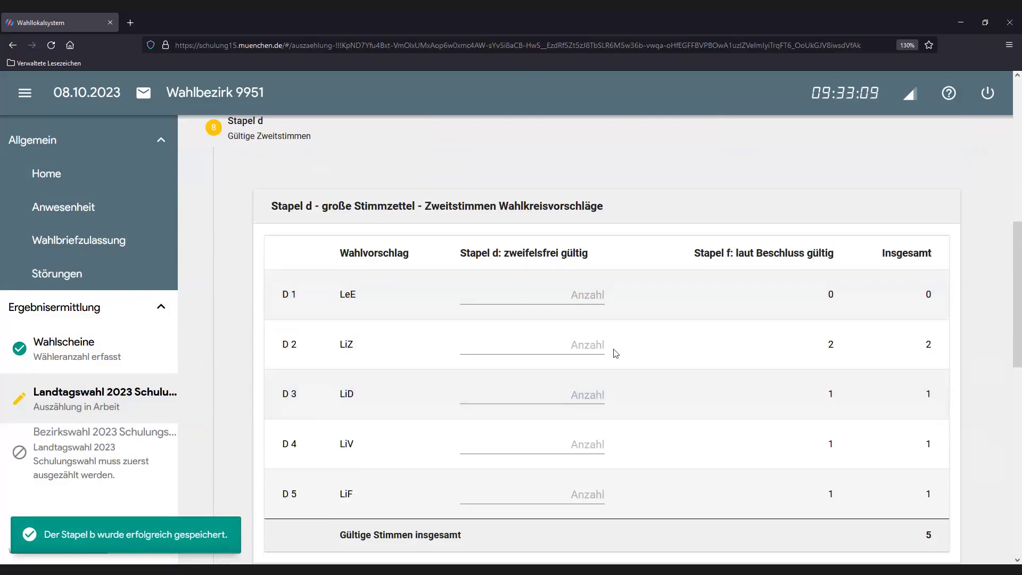
click(547, 295)
text(3)
key(Tab)
text(3)
key(Tab)
text(2)
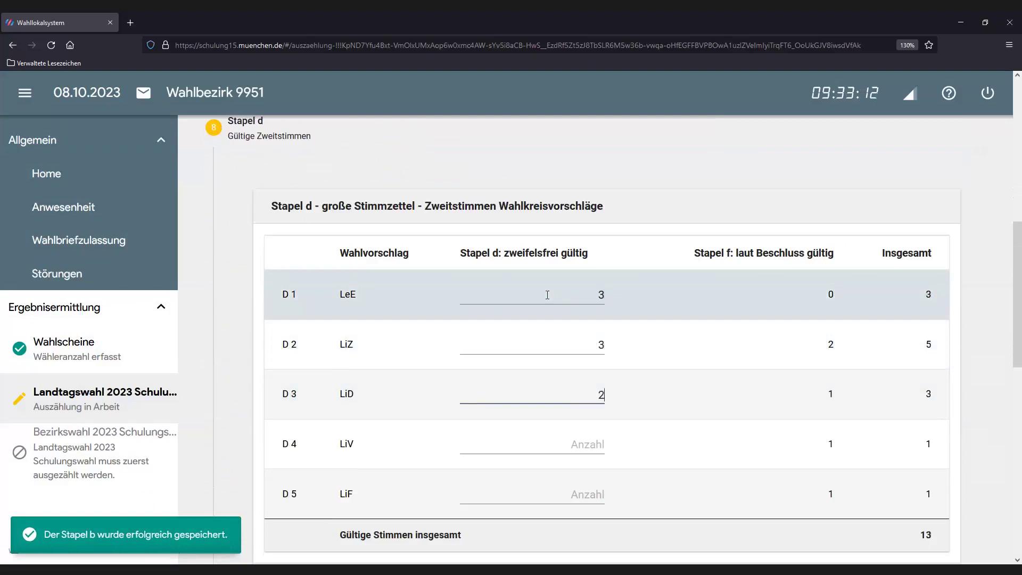
key(Tab)
text(4)
key(Tab)
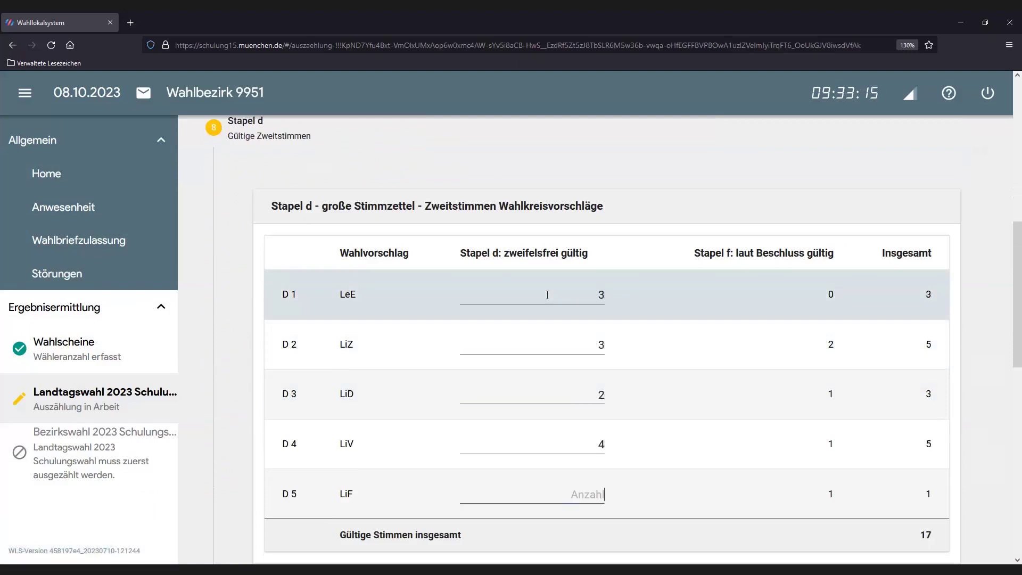
text(3)
Step: Check the invalid votes and the deviation for Stapel d, and save the stack
scroll(601, 308, down, 8)
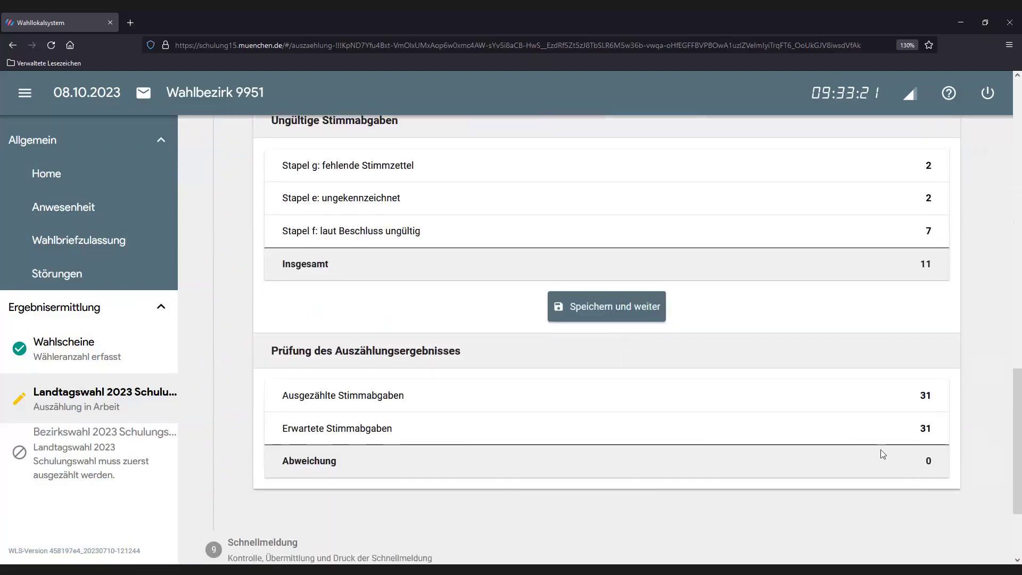
scroll(831, 422, up, 2)
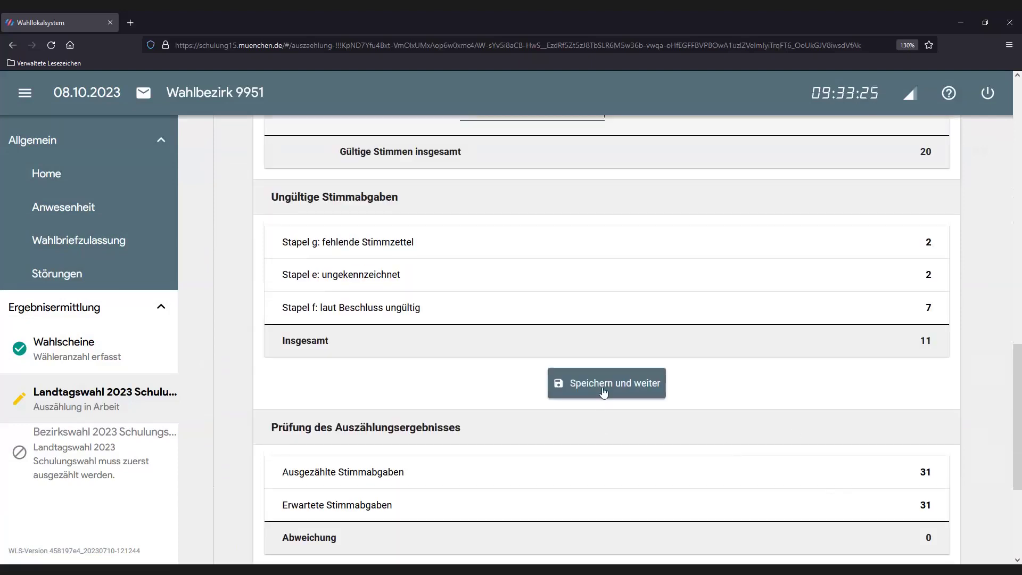
click(603, 390)
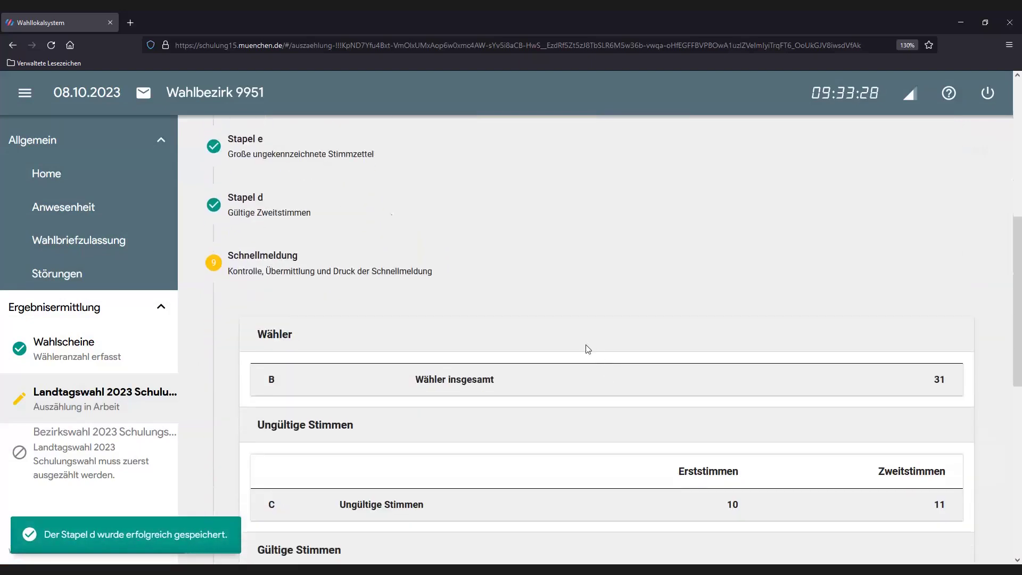
Step: Review the vote totals in the Schnellmeldung and send it
scroll(570, 328, down, 2)
scroll(569, 328, down, 6)
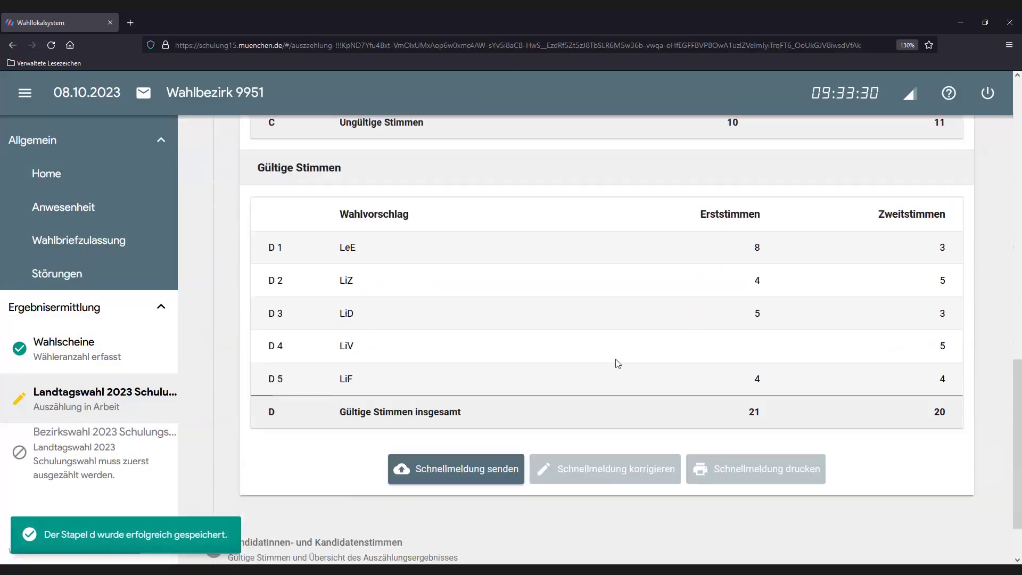
click(460, 468)
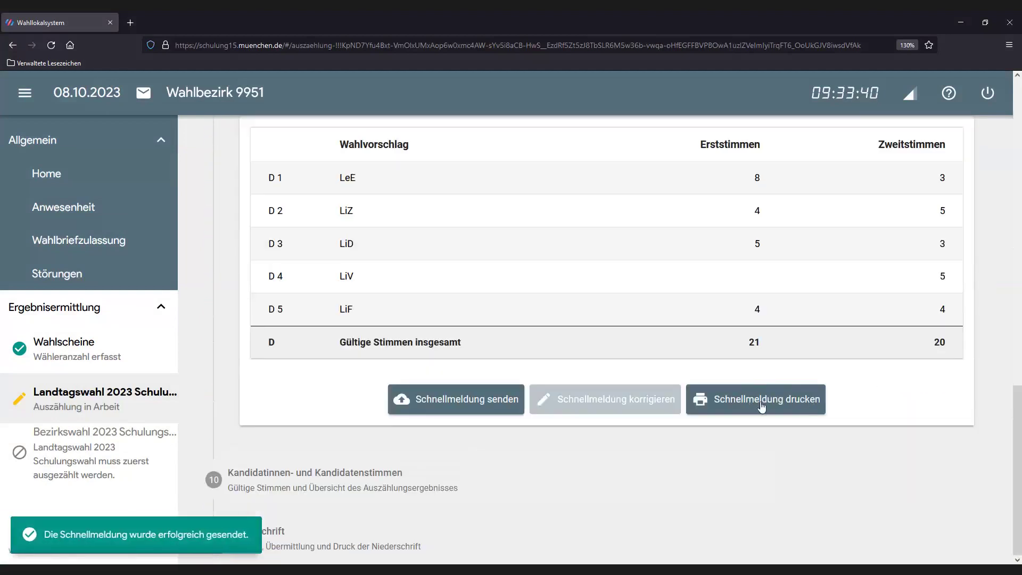
Step: Call up the Schnellmeldung for printing, finish its print dialog and go to the overview of the Kandidatinnen- und Kandidatenstimmen
click(762, 405)
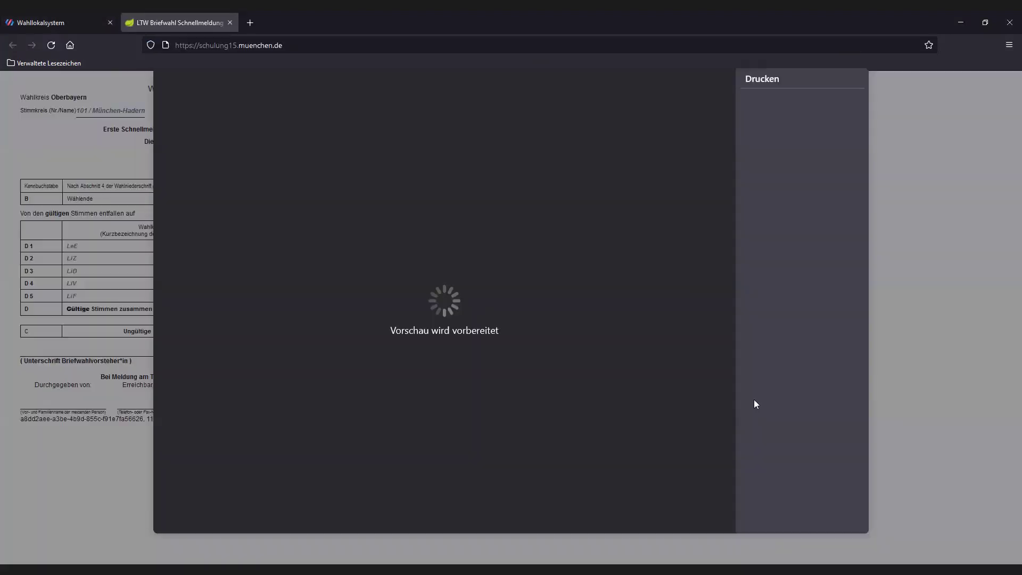
click(831, 515)
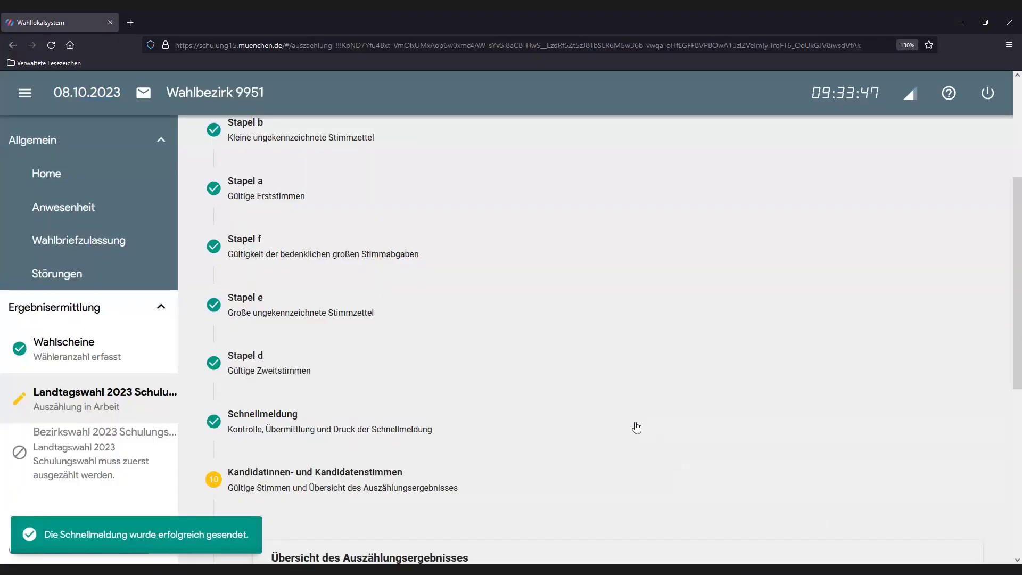
scroll(626, 416, down, 4)
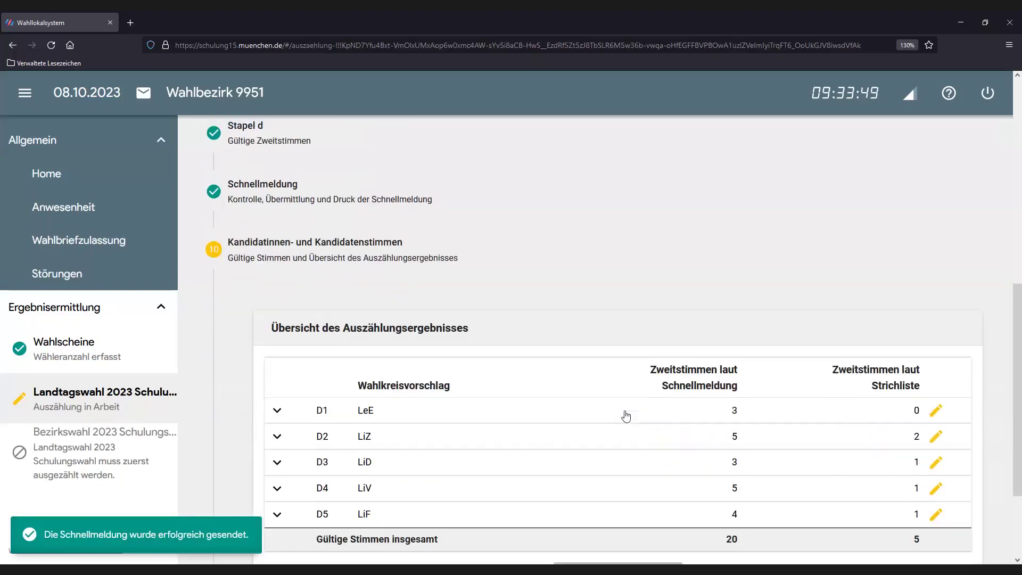
Step: Open the LeE candidate list (D1) and enter 0 Stapel d votes each for numbers 100 and 102
scroll(626, 416, down, 1)
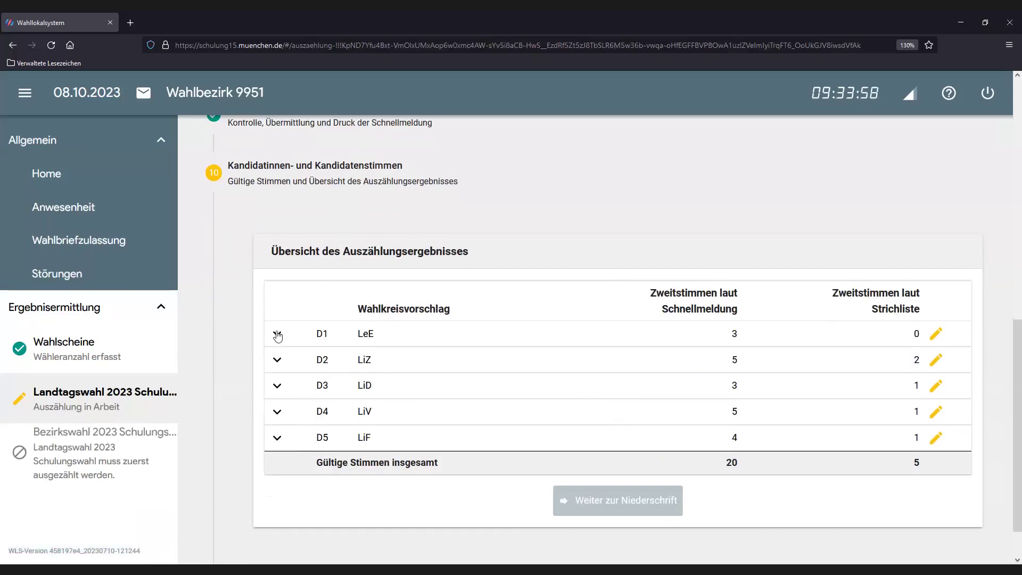
click(936, 335)
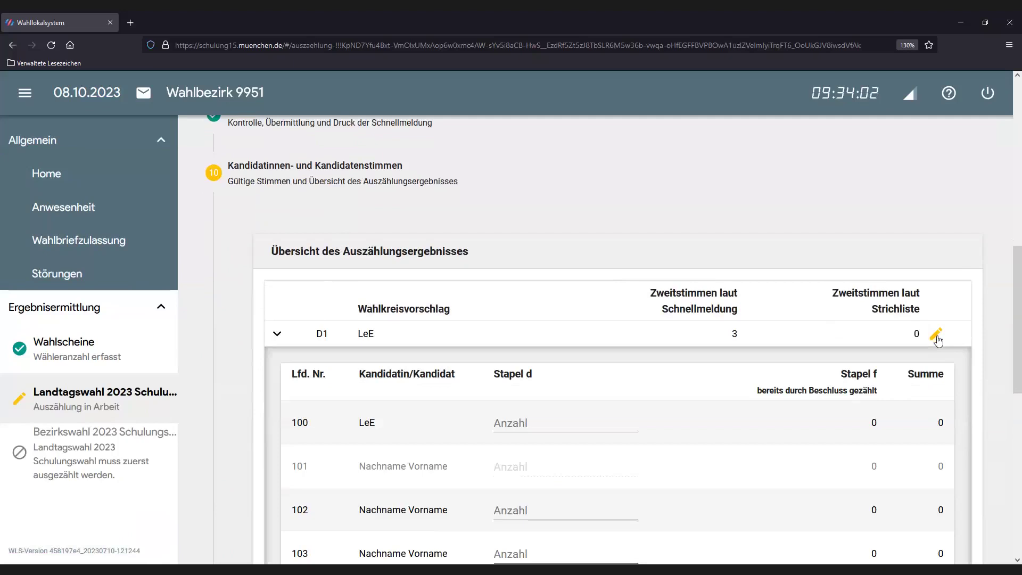
scroll(937, 340, down, 3)
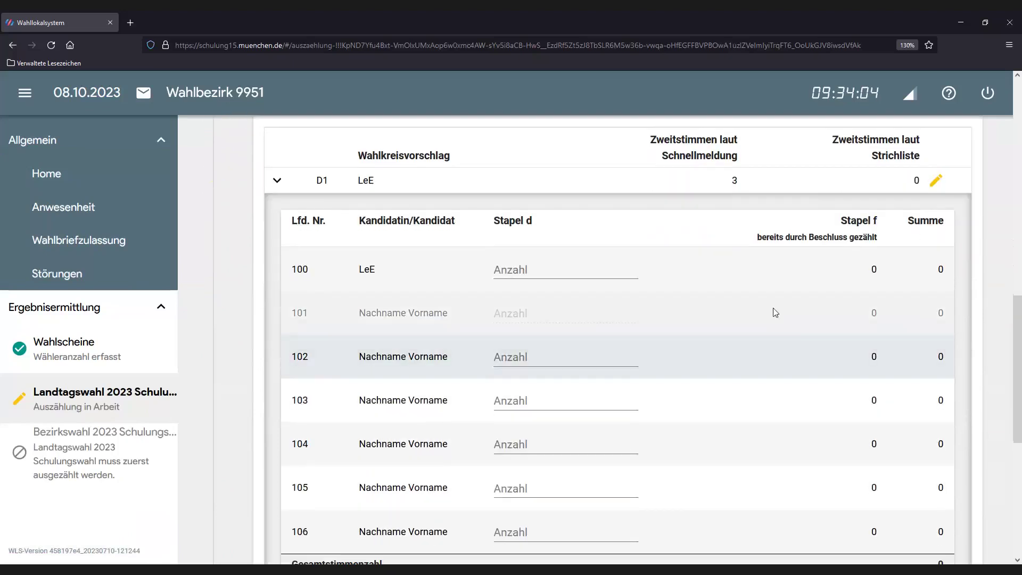
click(570, 275)
text(0)
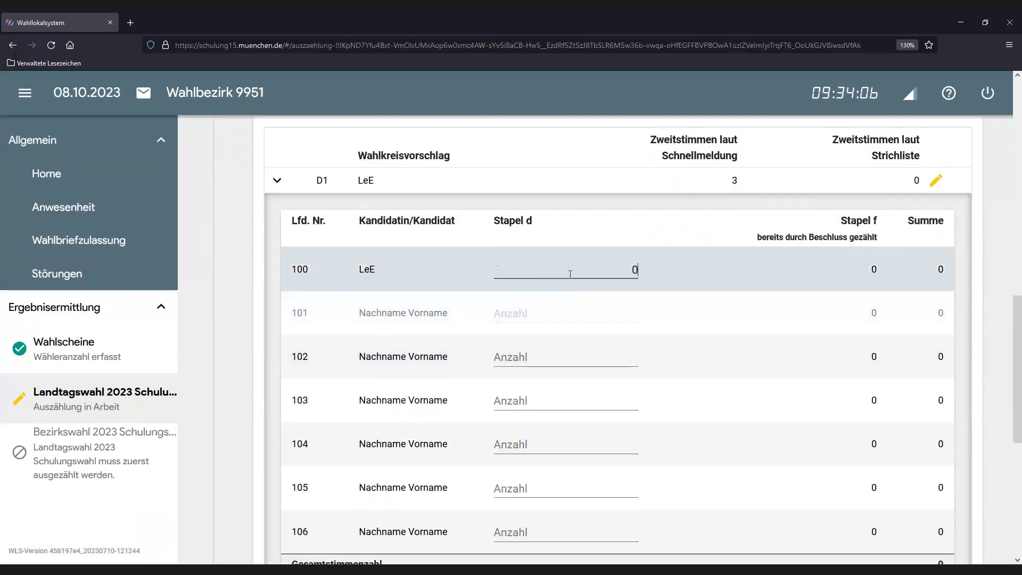
key(Tab)
text(0)
key(Tab)
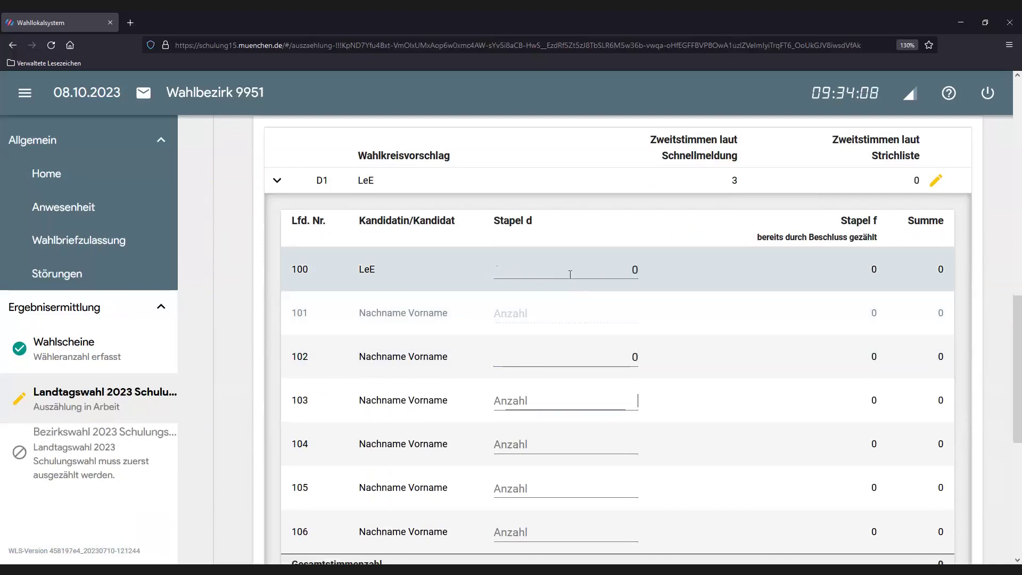
text(103)
key(Tab)
text(1)
key(BackSpace)
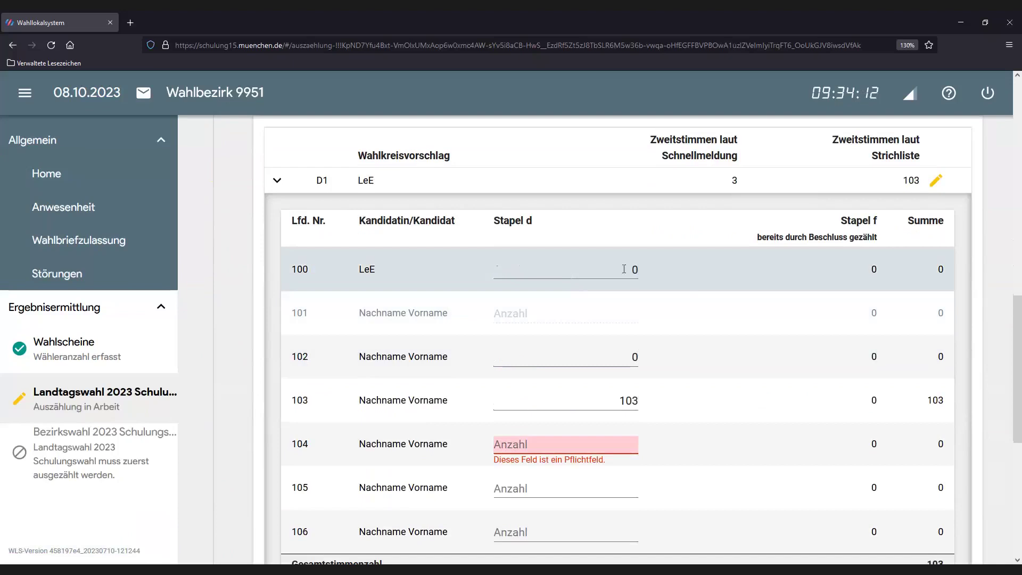
Step: Set the LeE Stapel d votes to 1 for 103, 1 for 104, 0 for 105 and 1 for 106, and save LeE
drag(615, 400, 651, 400)
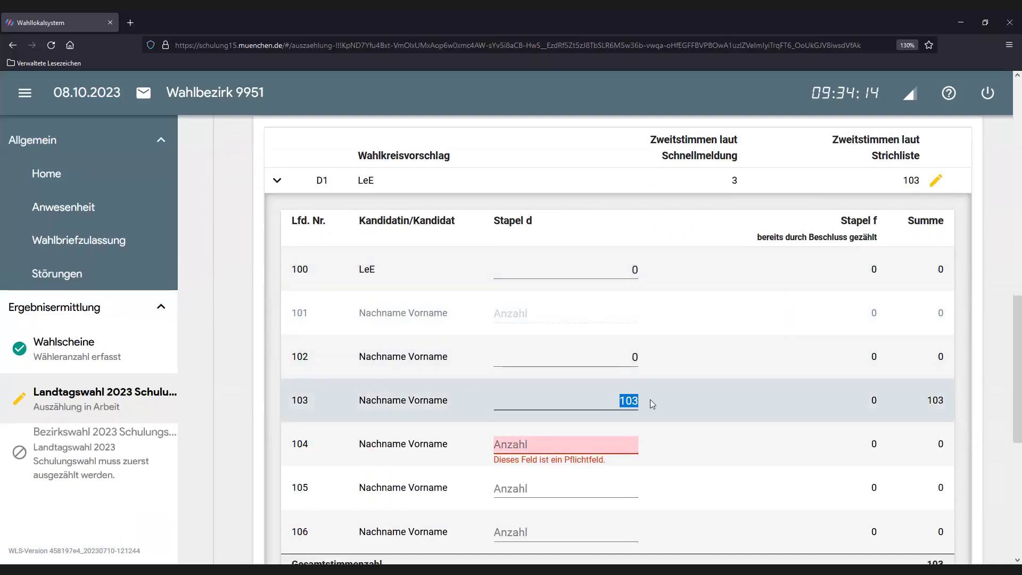
text(1)
click(633, 444)
text(1)
key(Tab)
text(0)
key(Tab)
text(1)
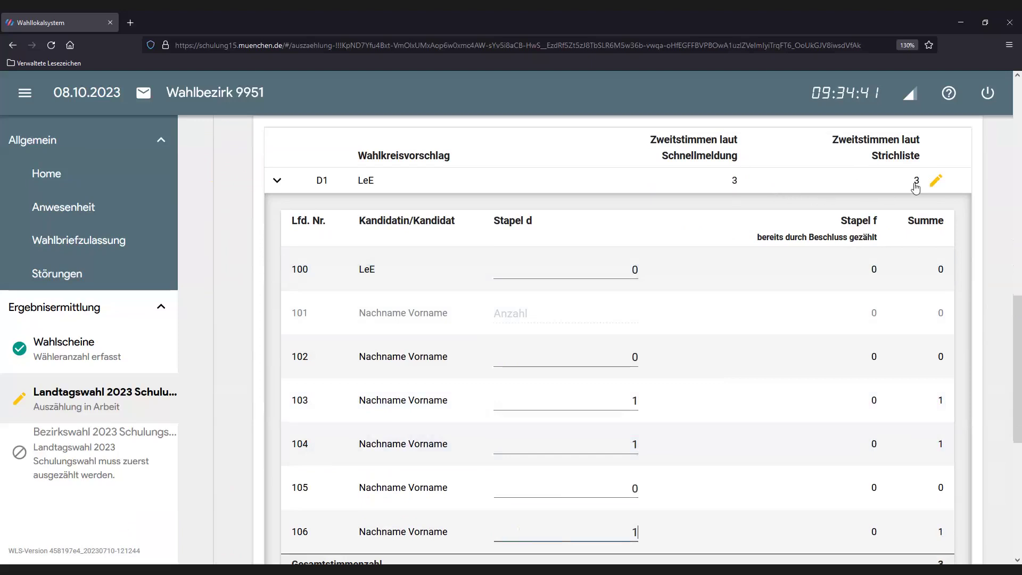
scroll(820, 269, down, 4)
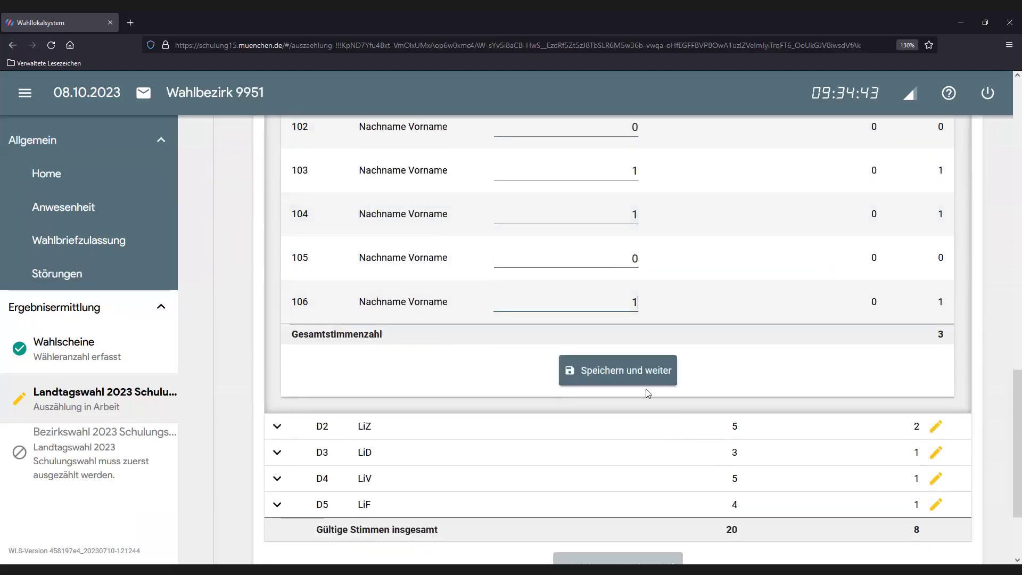
click(631, 372)
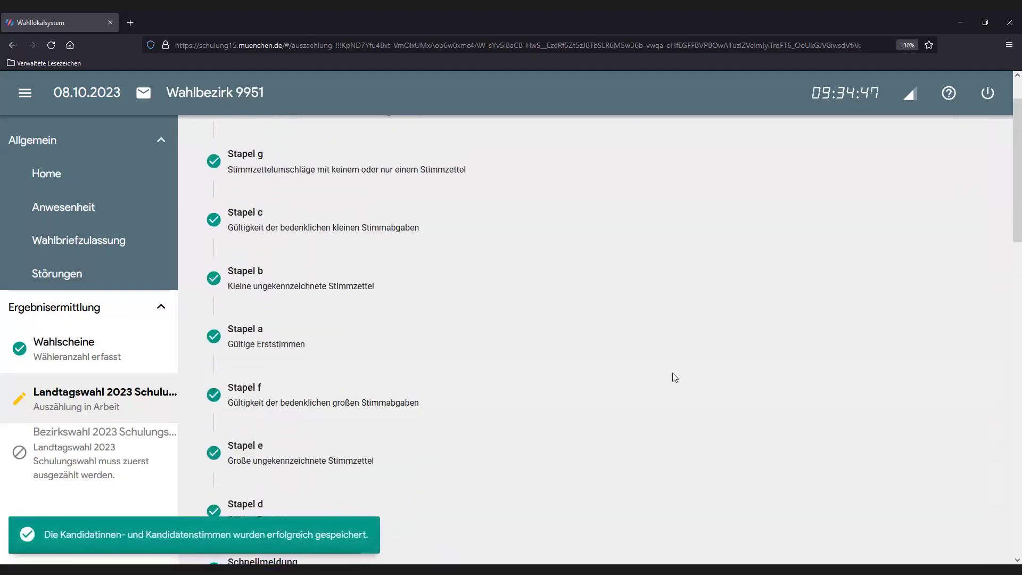
Step: Enter the LiZ Stapel d votes: 1 for 200, 0 for 201, 1 for 202, and 0 each for 204 and 205
scroll(673, 374, down, 2)
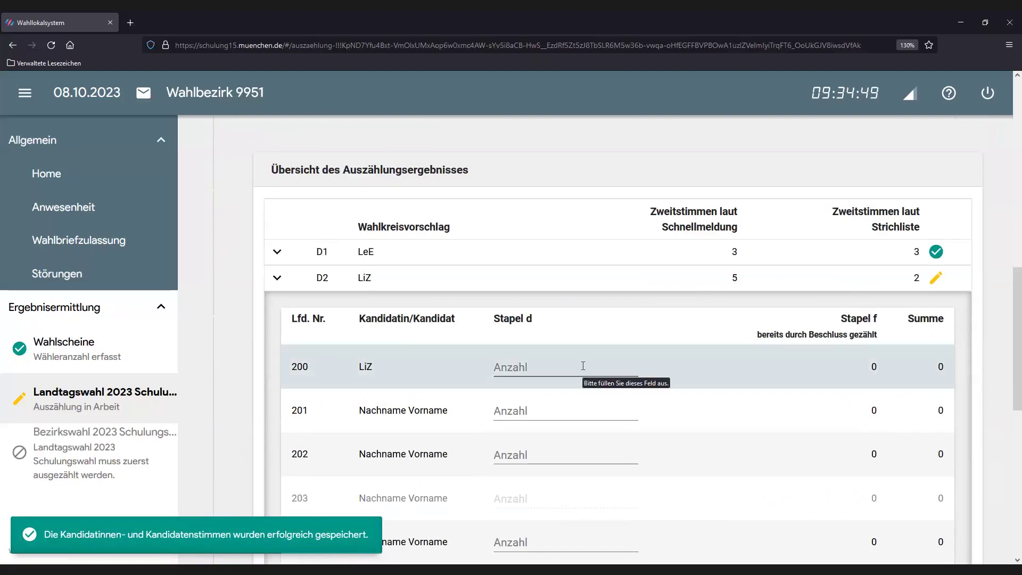
click(583, 366)
text(1)
key(Tab)
text(0)
key(Tab)
text(1)
key(Tab)
text(0)
key(Tab)
text(0)
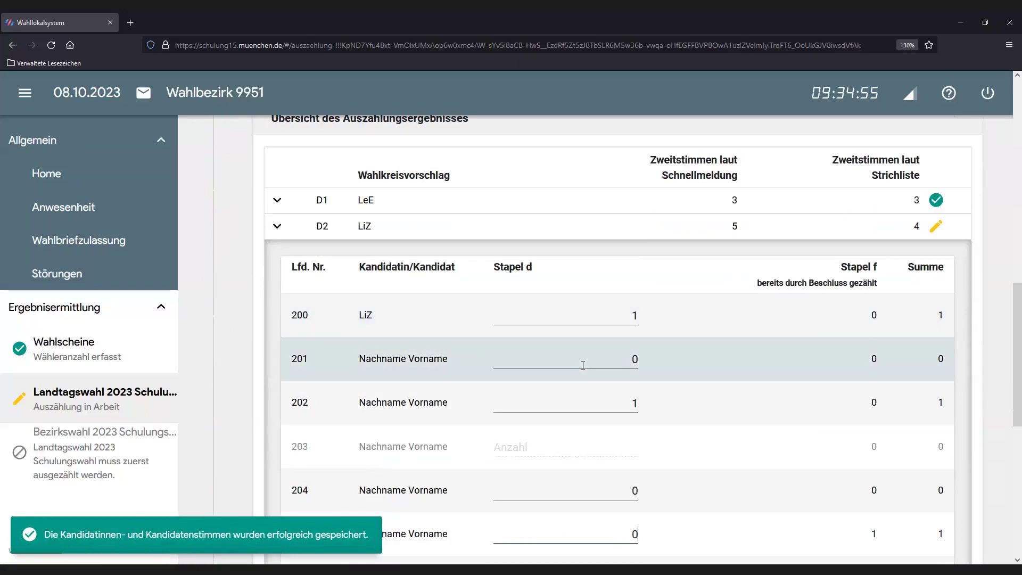
Step: Enter 0 Stapel d votes for LiZ number 206 and 1 for 207, and save the LiZ candidate votes
key(Tab)
text(0)
key(Tab)
text(1)
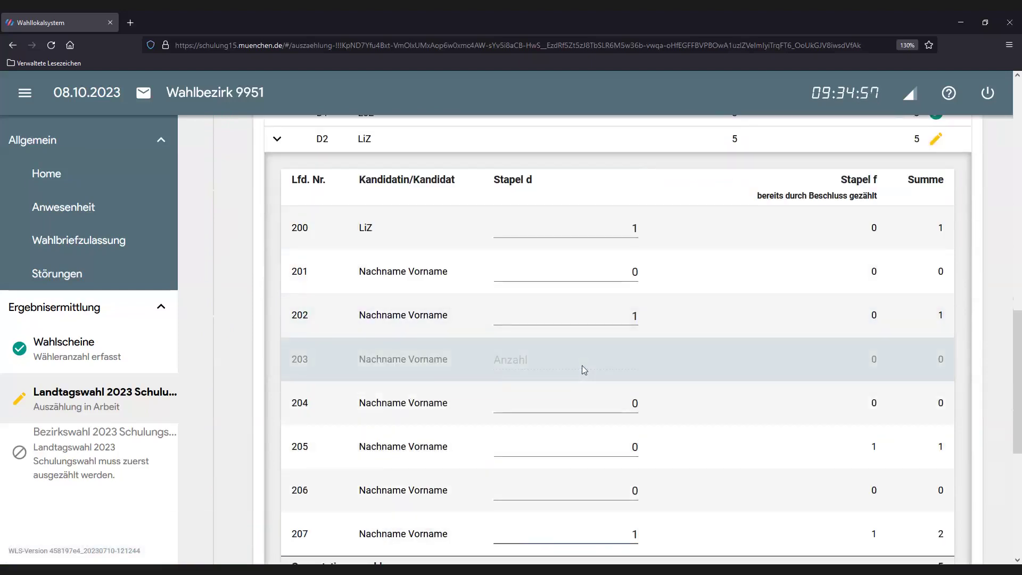
scroll(582, 365, down, 3)
click(635, 450)
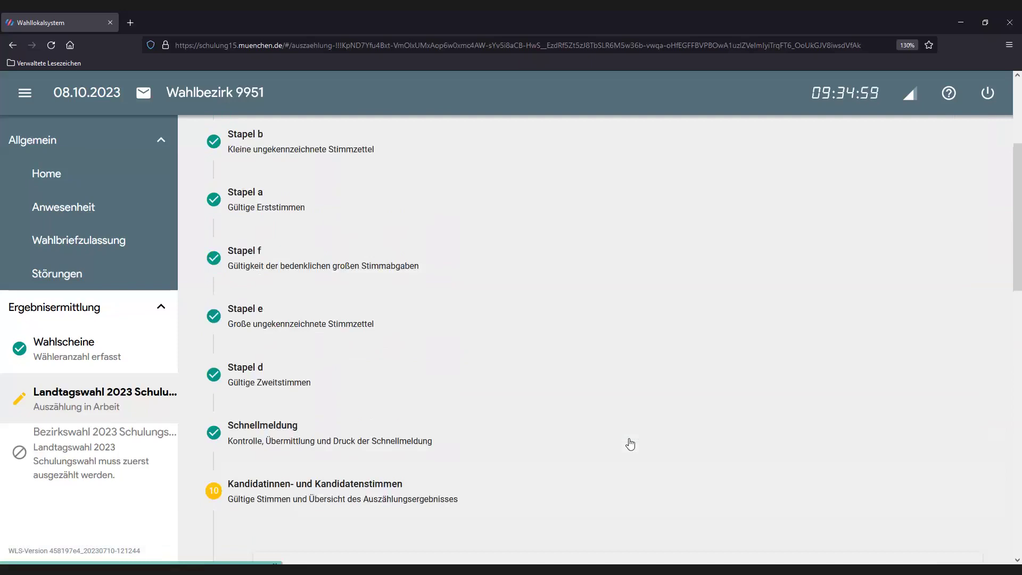
Step: Enter the LiD Stapel d votes: 0 for 300, 0 for 301, 1 for 302, 1 for 303 and 0 for 304
scroll(595, 313, down, 4)
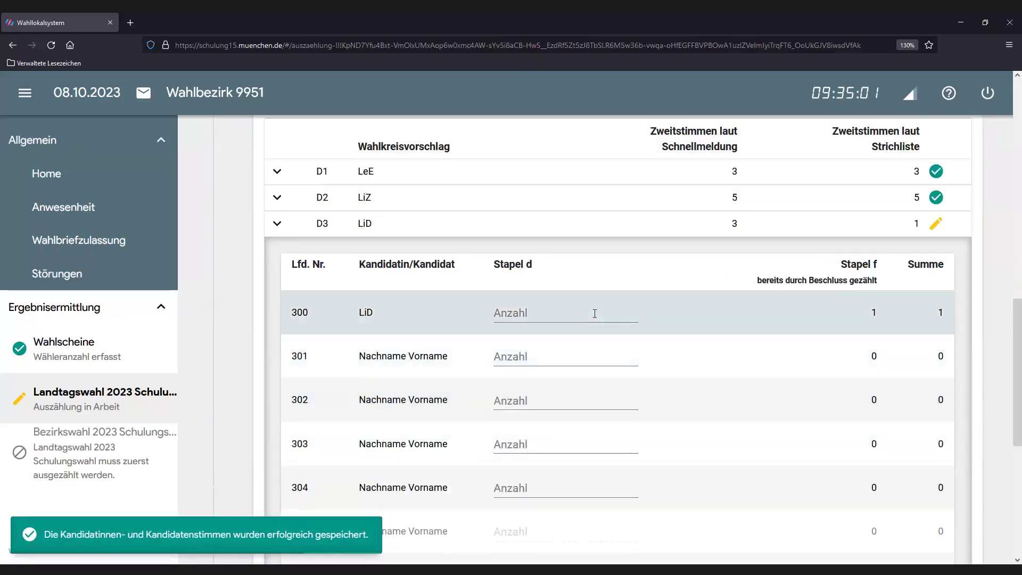
click(587, 314)
text(0)
key(Tab)
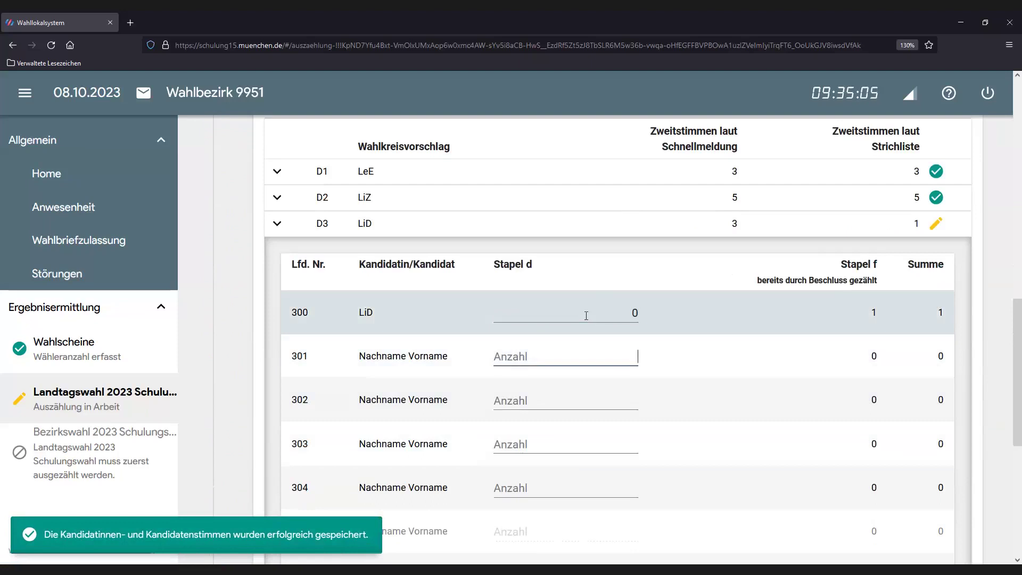
text(0)
key(Tab)
text(1)
key(Tab)
text(1)
key(Tab)
text(0)
Step: Enter 0 Stapel d votes for LiD number 306 and save the LiD candidate votes
scroll(375, 381, down, 3)
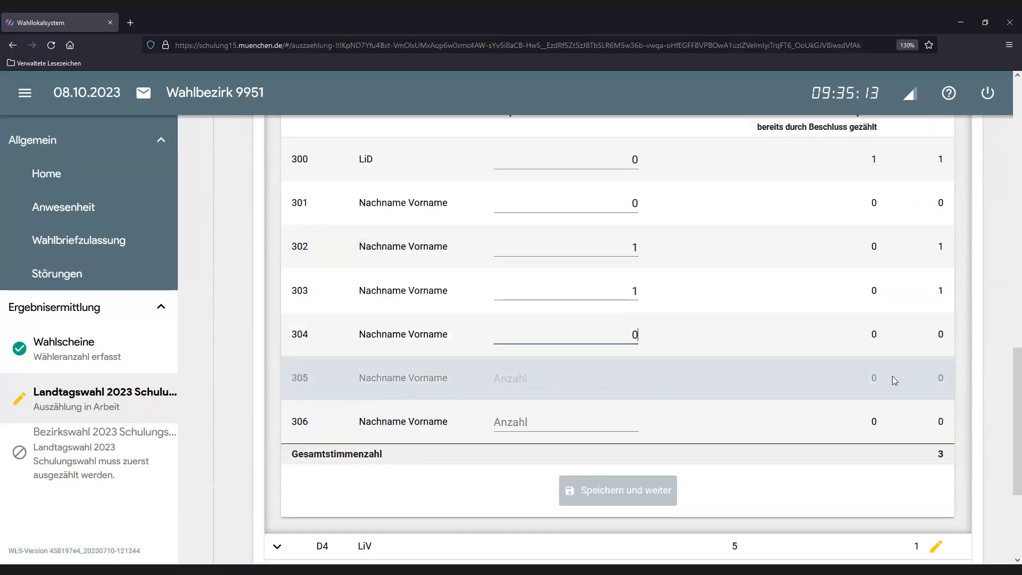
click(616, 422)
text(0)
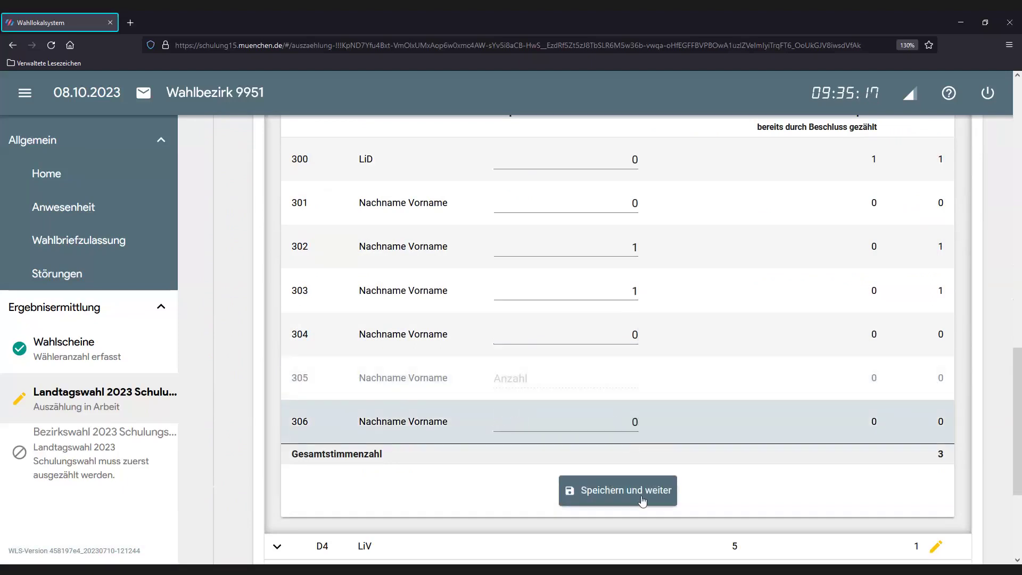
click(643, 495)
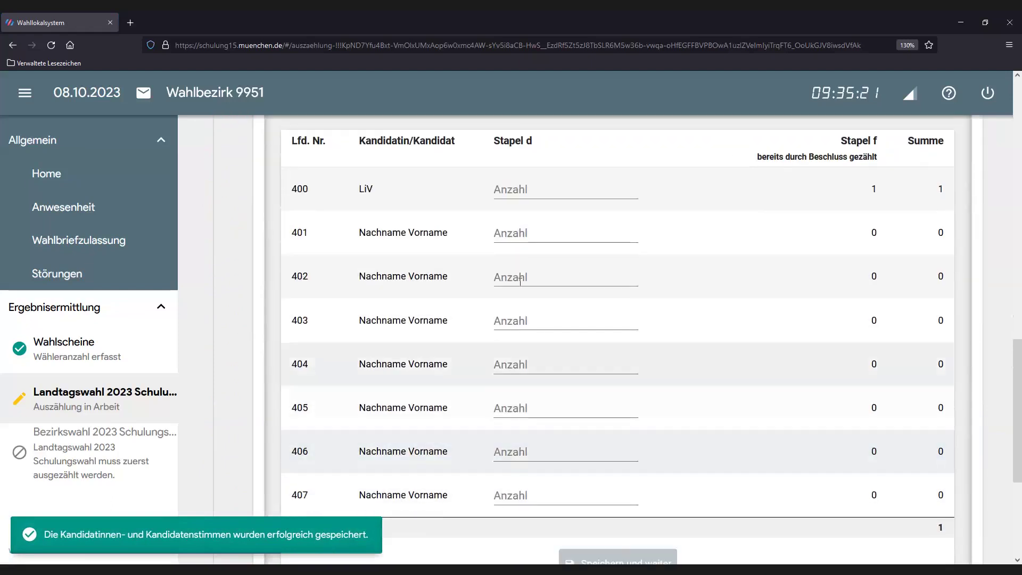
Step: Enter the LiV Stapel d votes: 1 for 400, 0 each for 401, 402 and 403, and 2 for 404
click(566, 189)
text(1)
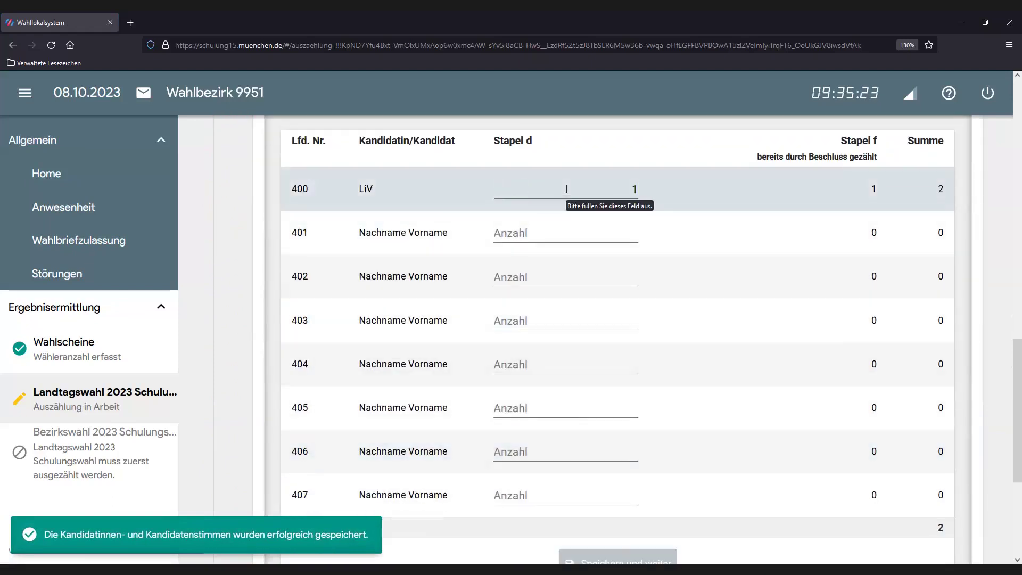
key(Tab)
text(0)
key(Tab)
text(0)
key(Tab)
text(0)
key(Tab)
text(2)
Step: Enter 0 Stapel d votes for LiV number 405, 1 for 406 and 0 for 407, and save the LiV candidate votes
key(Tab)
text(0)
key(Tab)
text(2)
key(BackSpace)
text(1)
key(Tab)
text(0)
scroll(628, 385, down, 3)
click(631, 409)
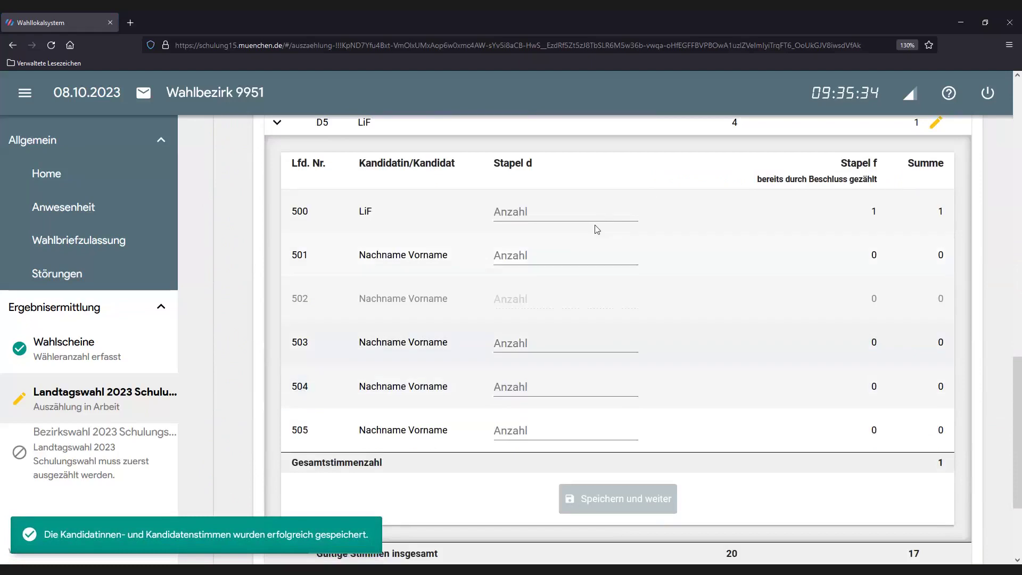
Step: Enter the LiF Stapel d votes: 1 for 500, 0 for 501, 1 for 503, 1 for 504 and 0 for 505, and save LiF
text(1)
key(Tab)
text(0)
key(Tab)
text(1)
key(Tab)
text(1)
key(Tab)
scroll(596, 212, down, 3)
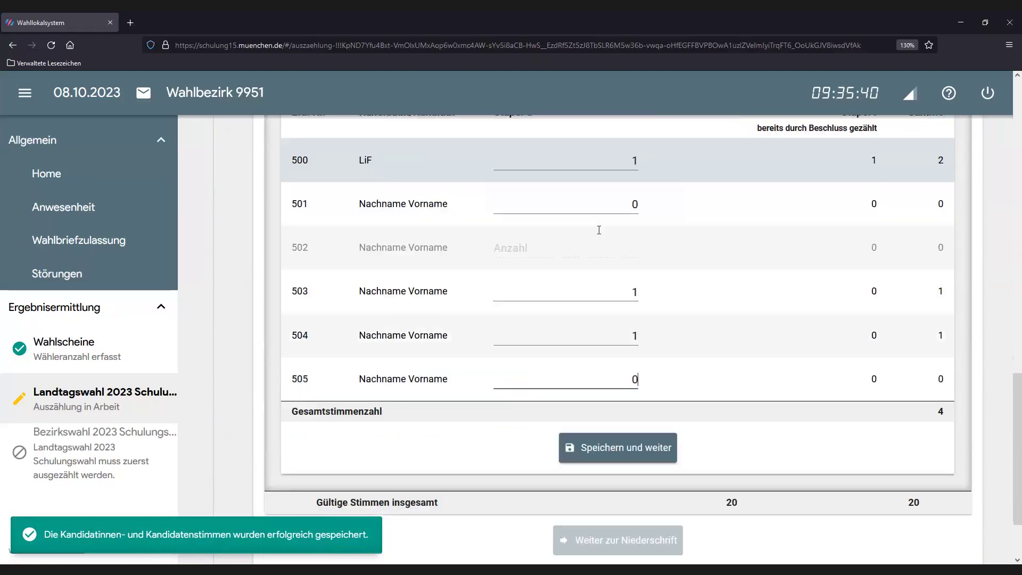
click(618, 356)
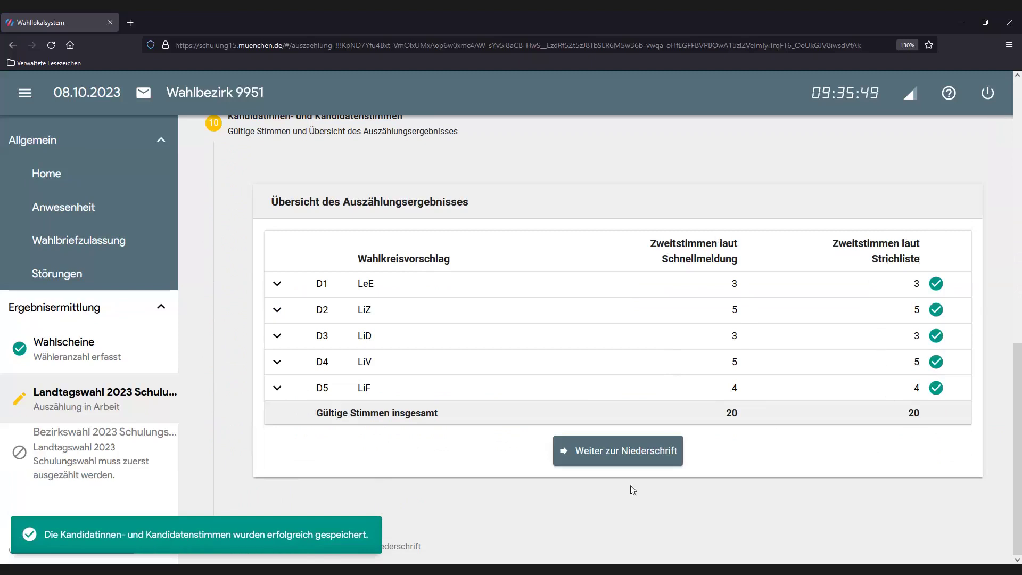
Step: Continue from the candidate vote overview to the Niederschrift and send it
click(605, 456)
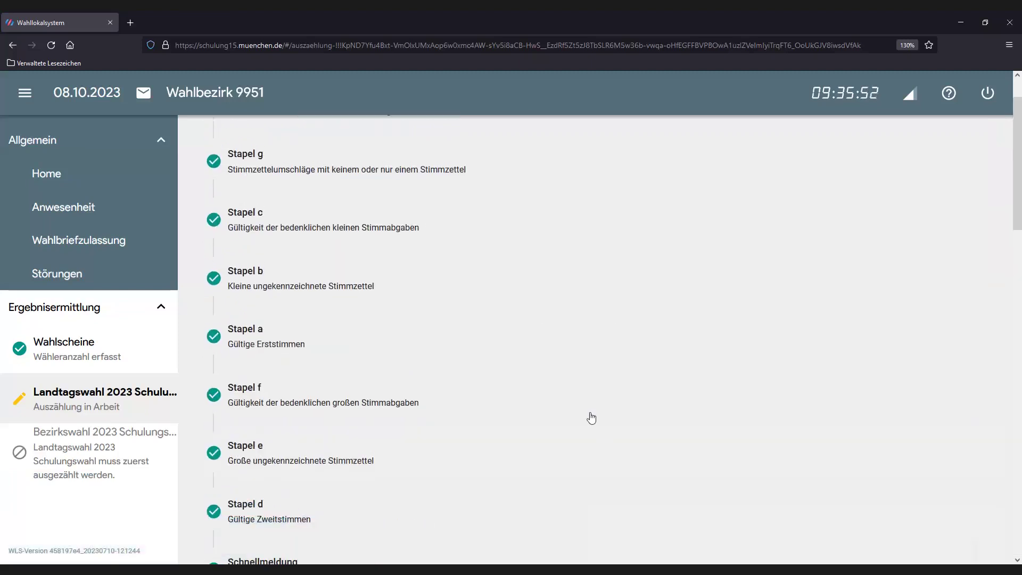
scroll(589, 418, down, 15)
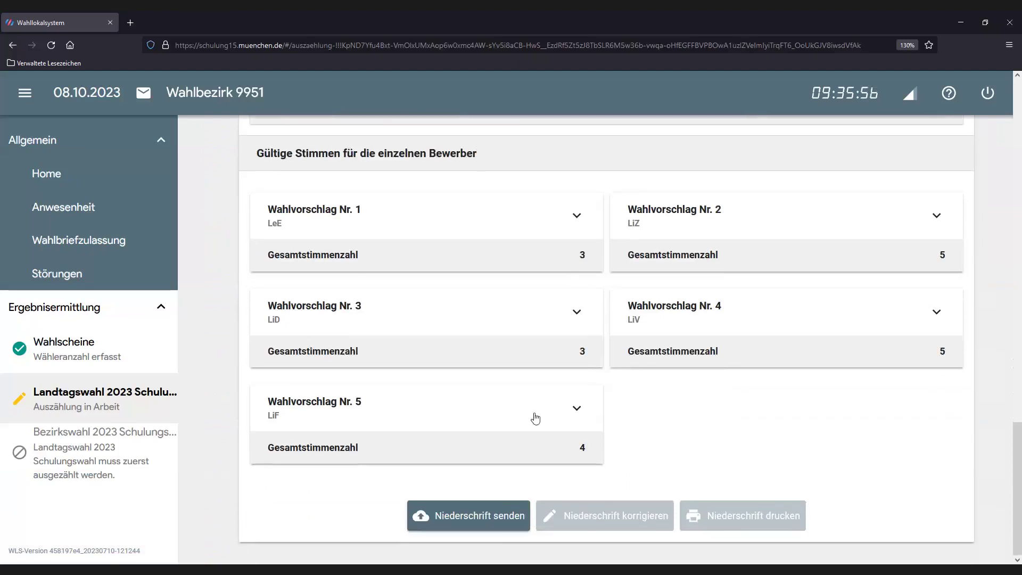
click(463, 518)
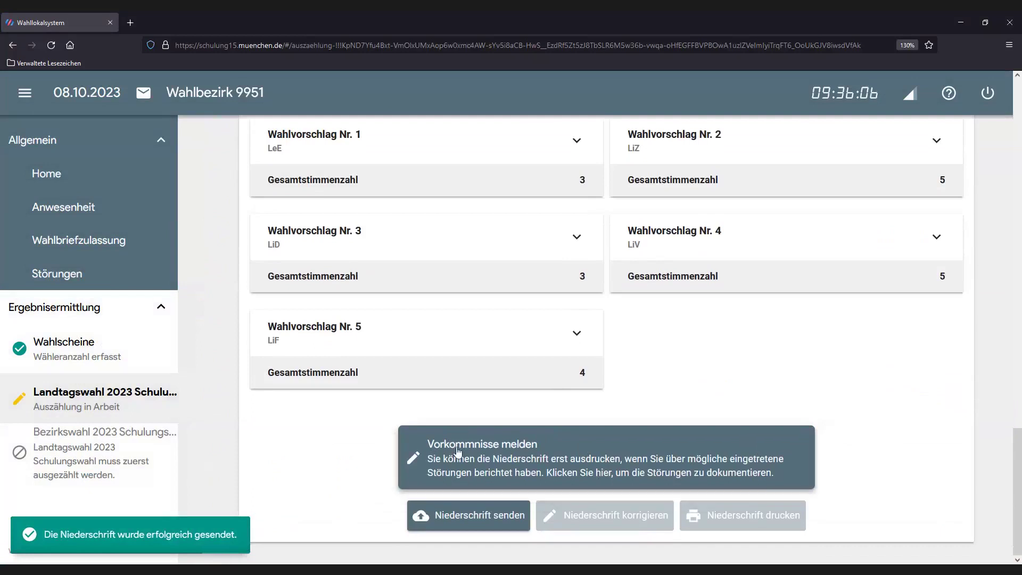
Step: Report a Vorkommnis with event time 09:36 and the description "Es folgendes vorgefallen...", and save it
click(522, 461)
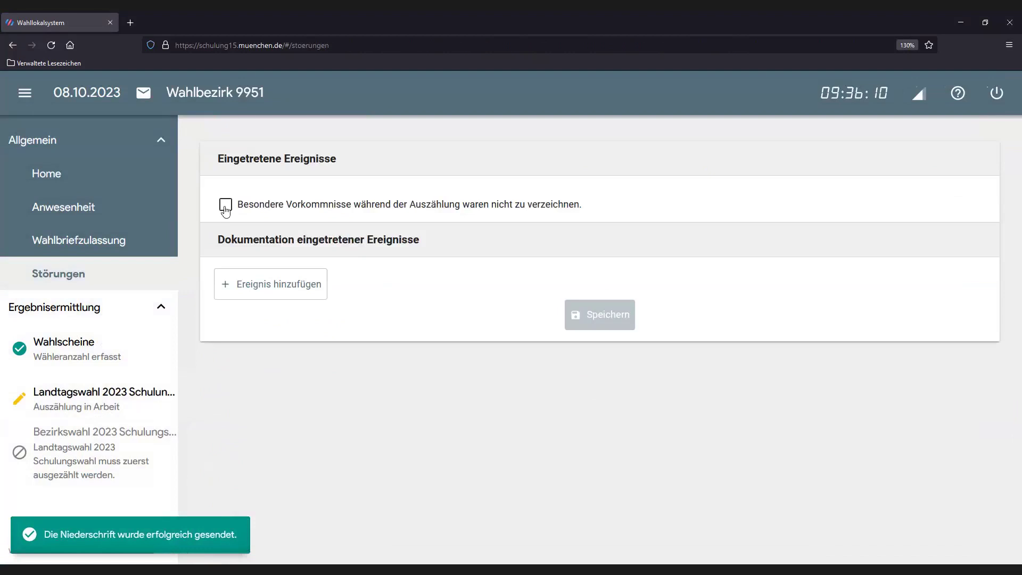
click(264, 290)
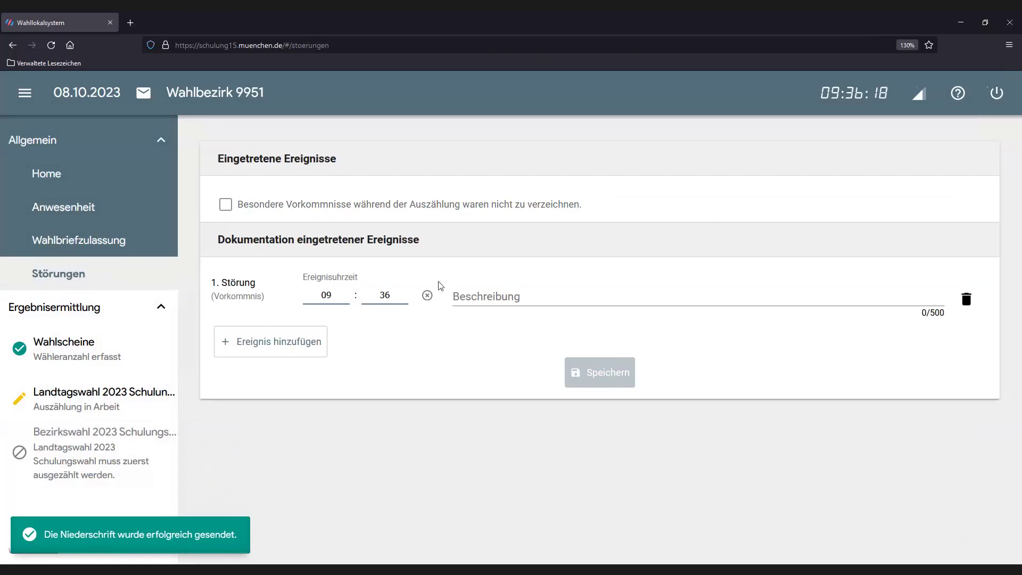
click(482, 297)
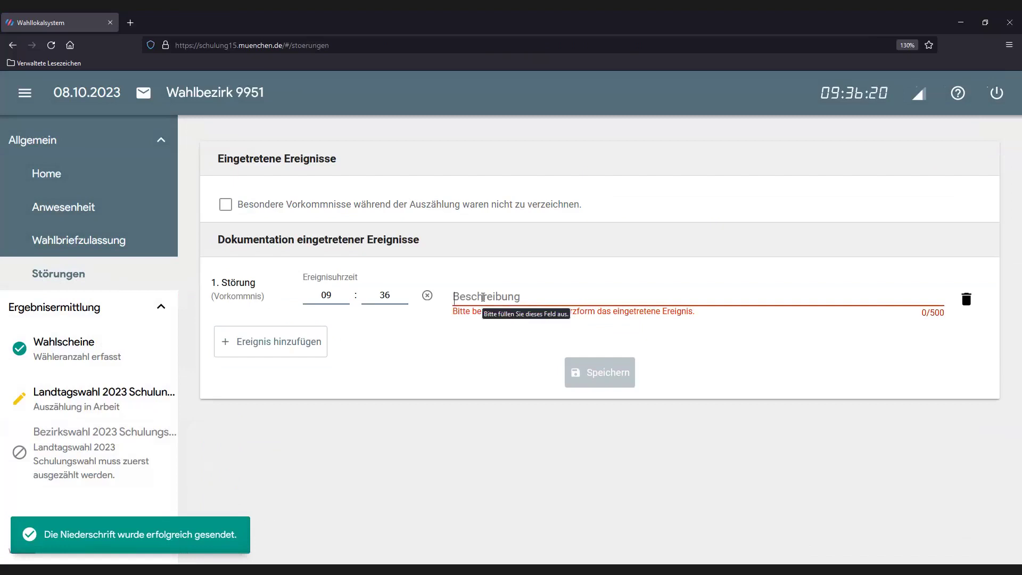
text(Es folgen)
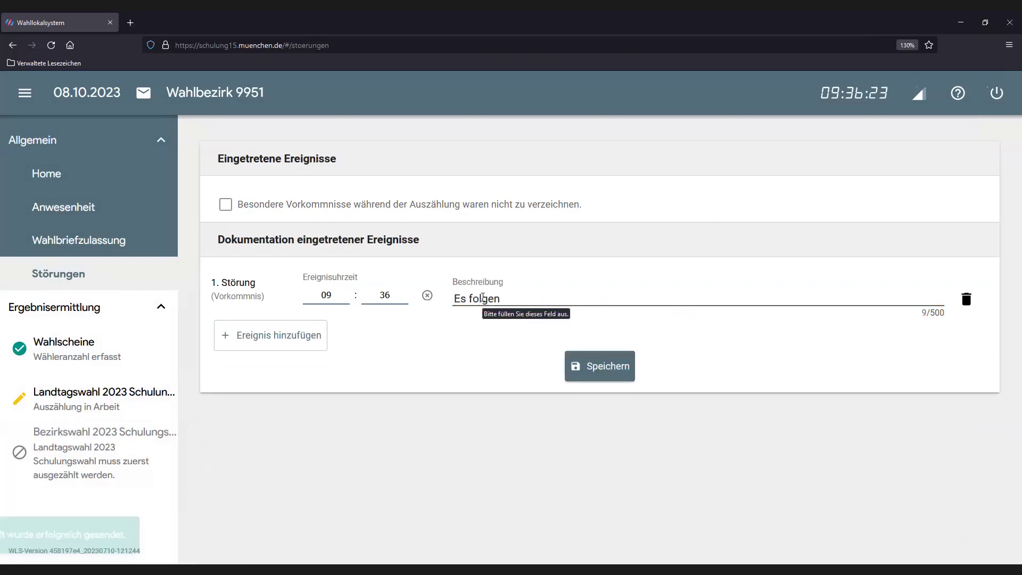
text(des vorgefallen)
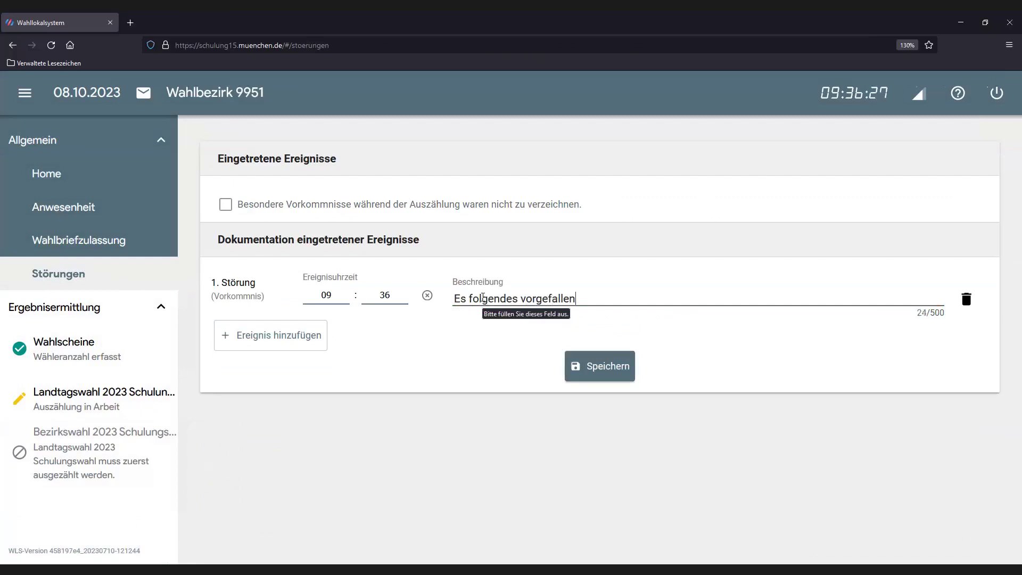
text(...)
click(598, 367)
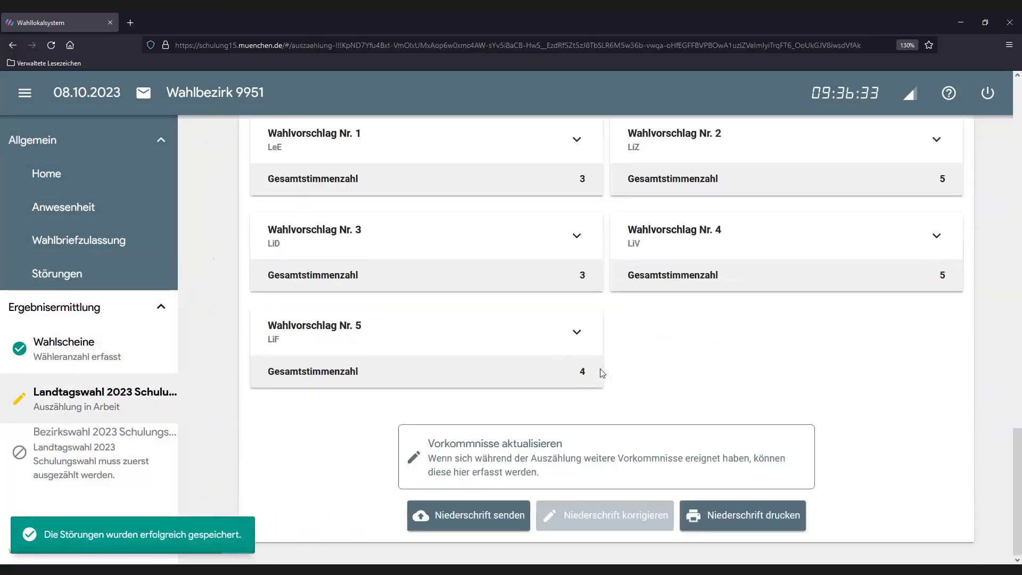
Step: Print the Niederschrift of the Landtagswahl 2023 and move on to the Bezirkswahl 2023 count
click(745, 519)
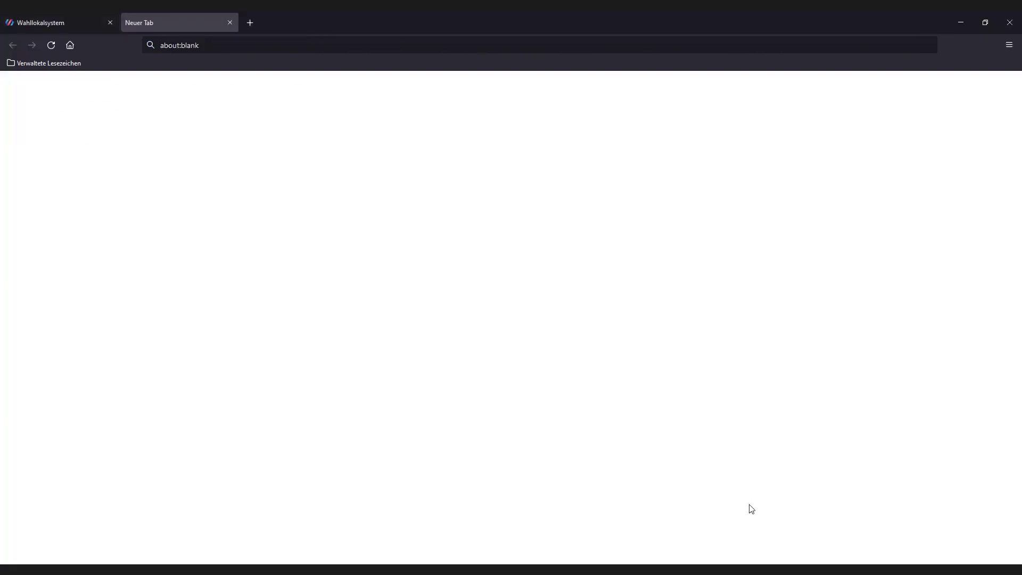
click(832, 520)
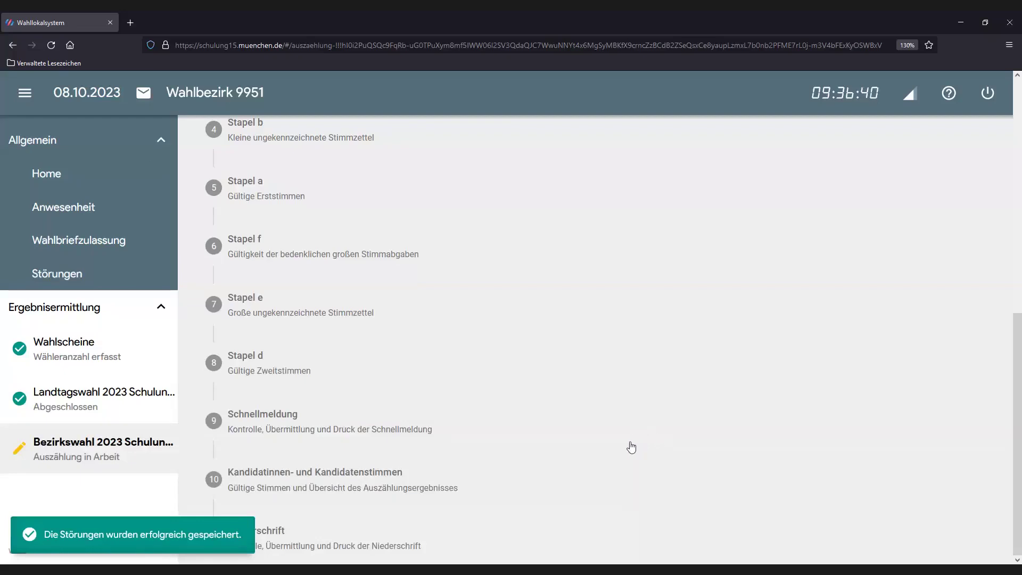
Step: Log off from the Wahlbezirk 9951 session and let the offline data synchronise
scroll(633, 447, up, 8)
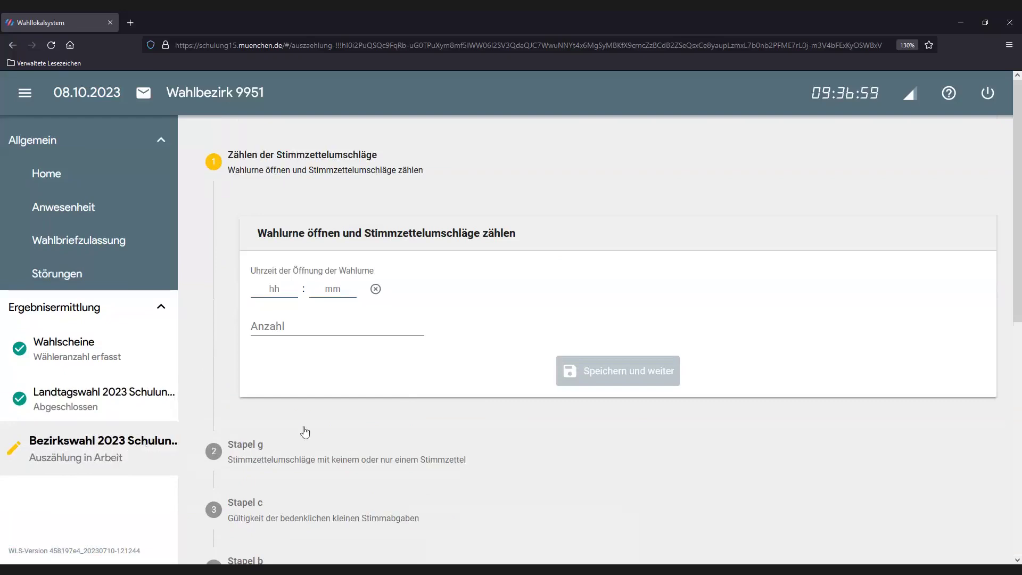
click(988, 94)
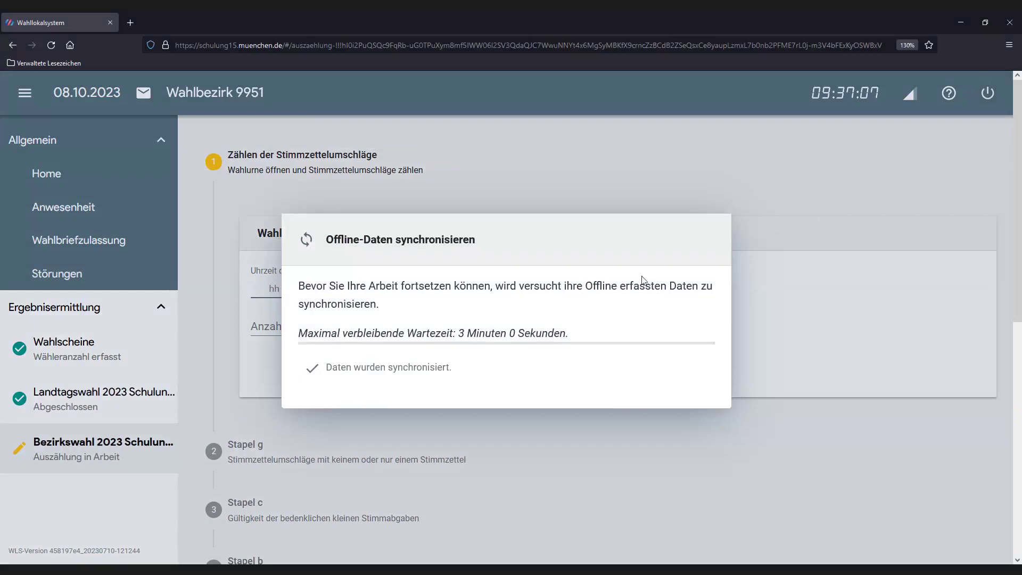